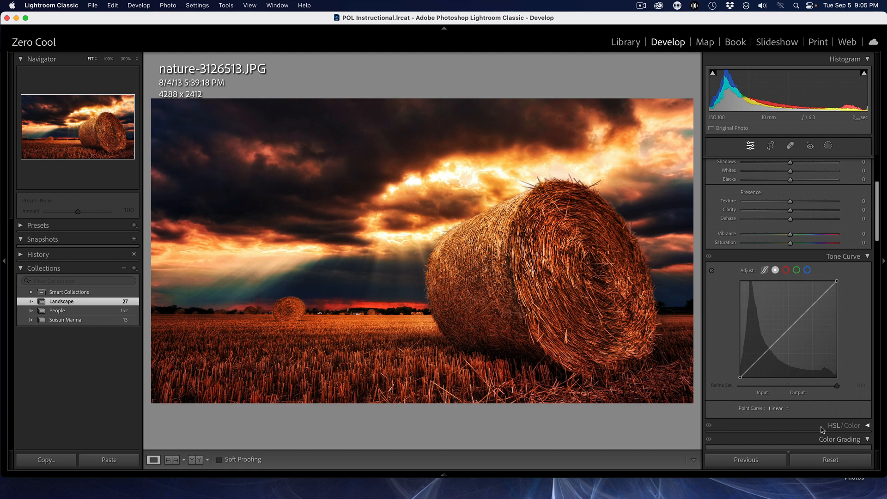
# - Examine the Develop adjustment sections from Basic and Tone Curve through HSL/Color, Color Grading and Detail while they are expanded together
pyautogui.click(822, 427)
pyautogui.scroll(-5, 822, 429)
pyautogui.scroll(-5, 822, 429)
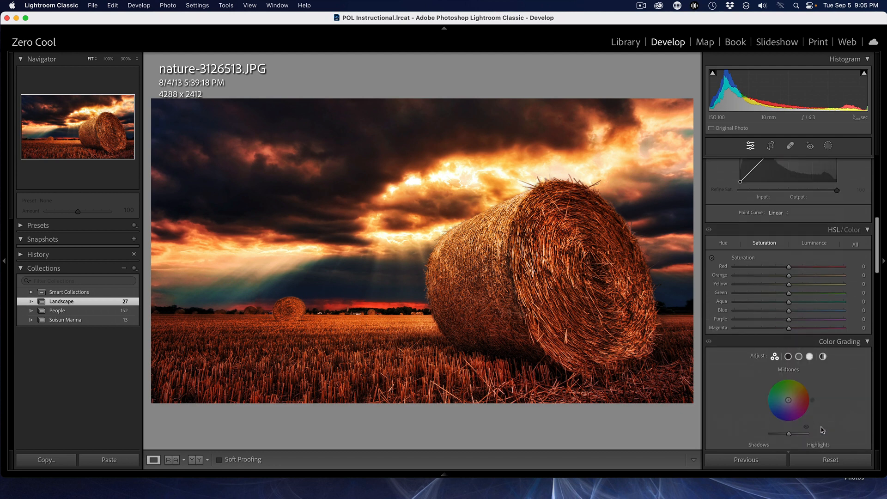
pyautogui.scroll(5, 825, 360)
pyautogui.scroll(-5, 824, 364)
pyautogui.scroll(-10, 823, 365)
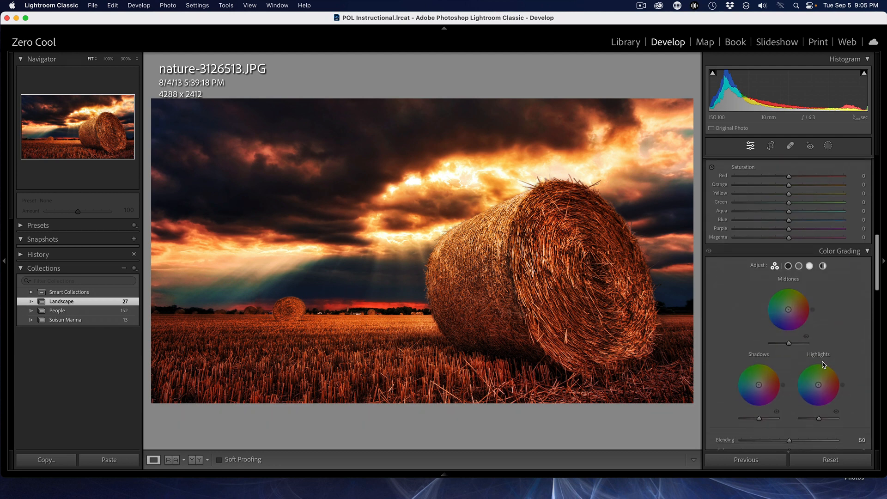
pyautogui.scroll(10, 823, 365)
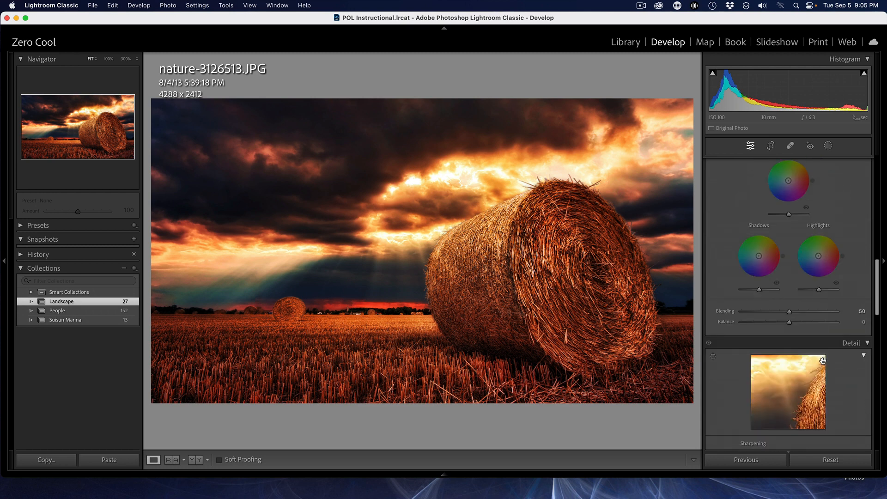
pyautogui.scroll(10, 825, 359)
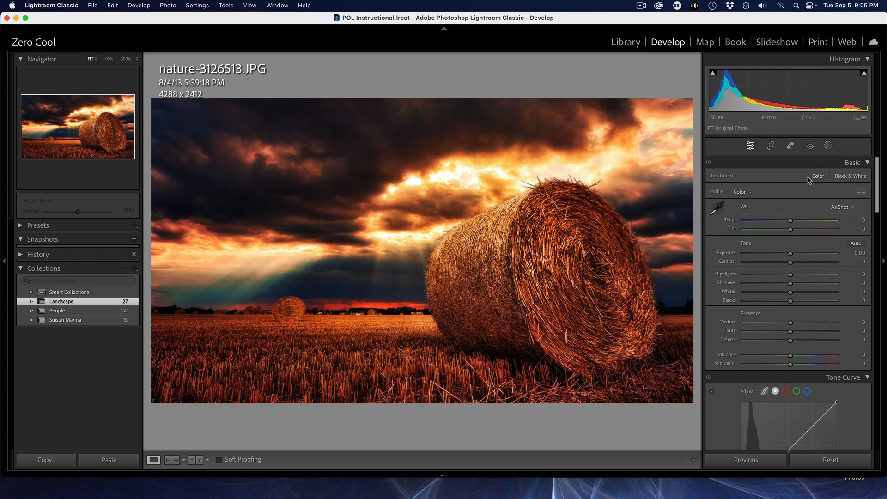
# - Enable Solo Mode for the Develop adjustment sections and expand Basic and Detail one after the other
pyautogui.rightClick(818, 379)
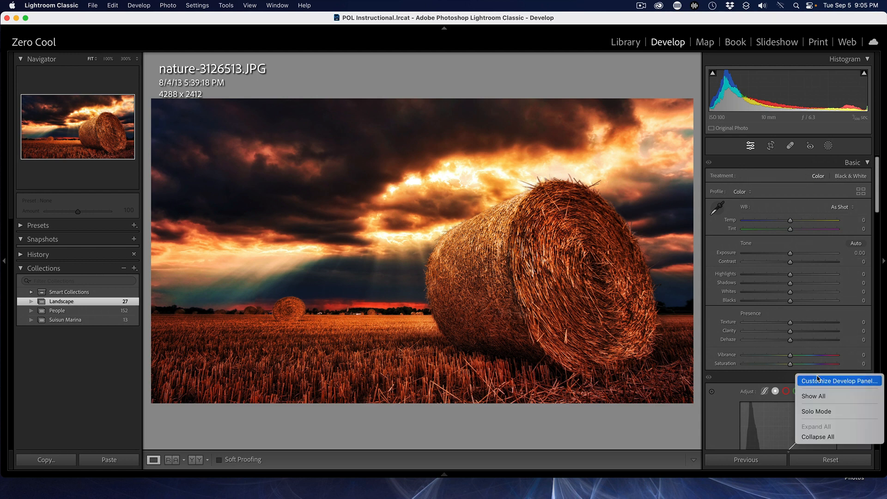
pyautogui.click(838, 416)
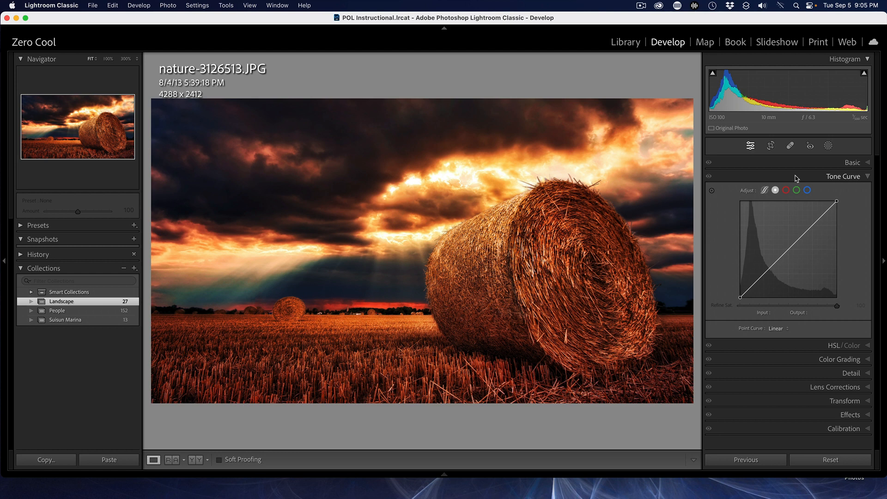
pyautogui.click(836, 165)
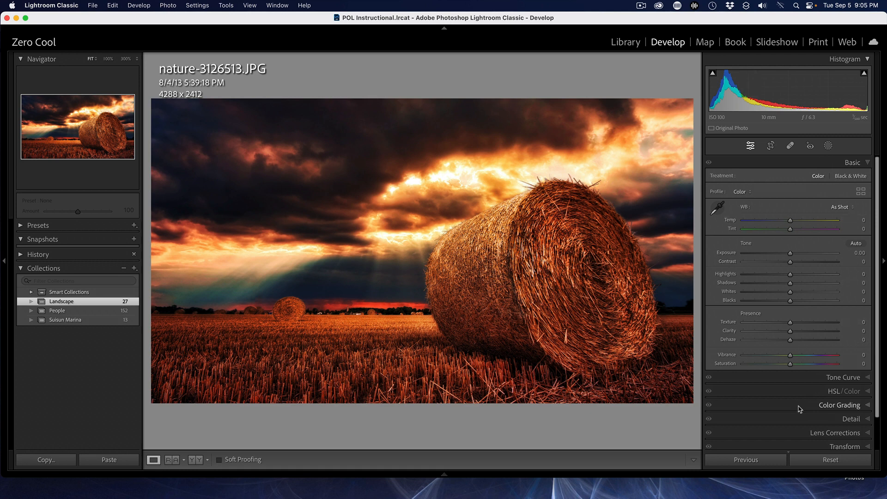
pyautogui.click(852, 419)
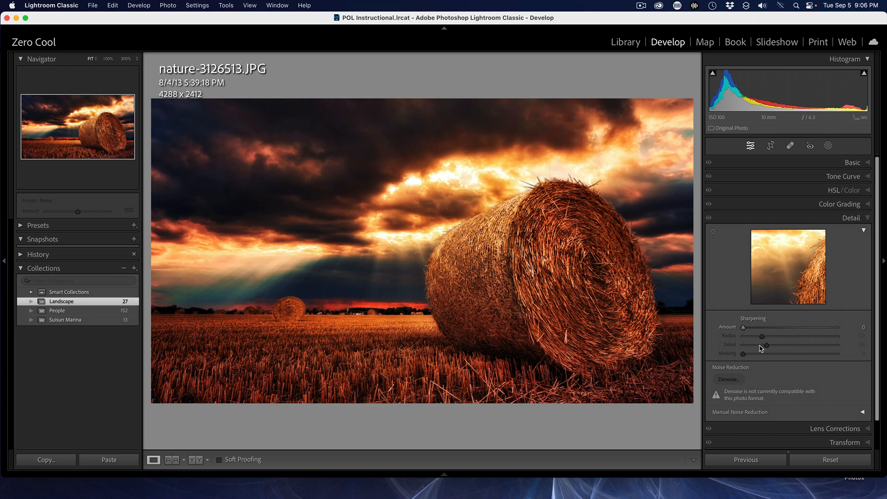
# - Open the autumn forest path photo, number 16 in the Landscape collection, in the Develop module
pyautogui.click(618, 45)
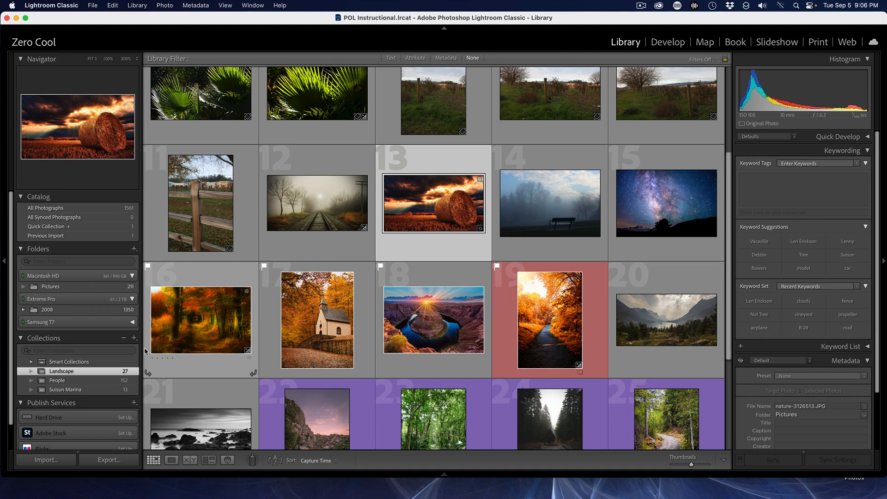
pyautogui.click(194, 323)
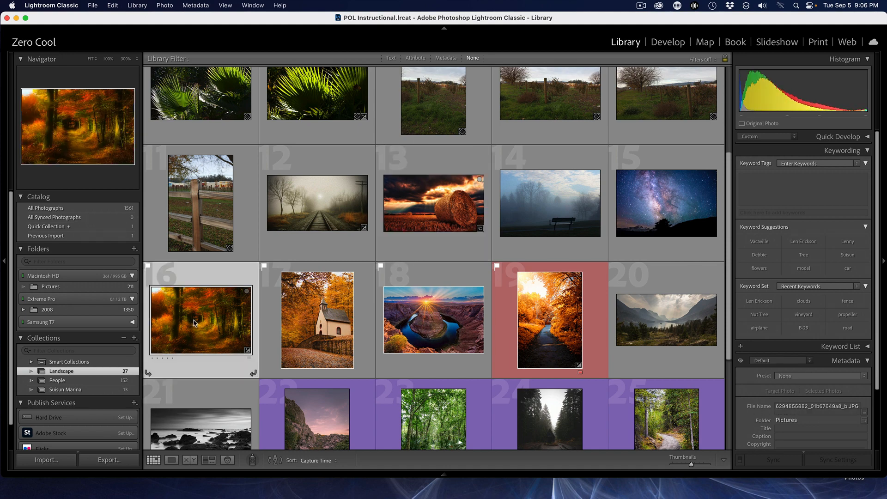
pyautogui.press('d')
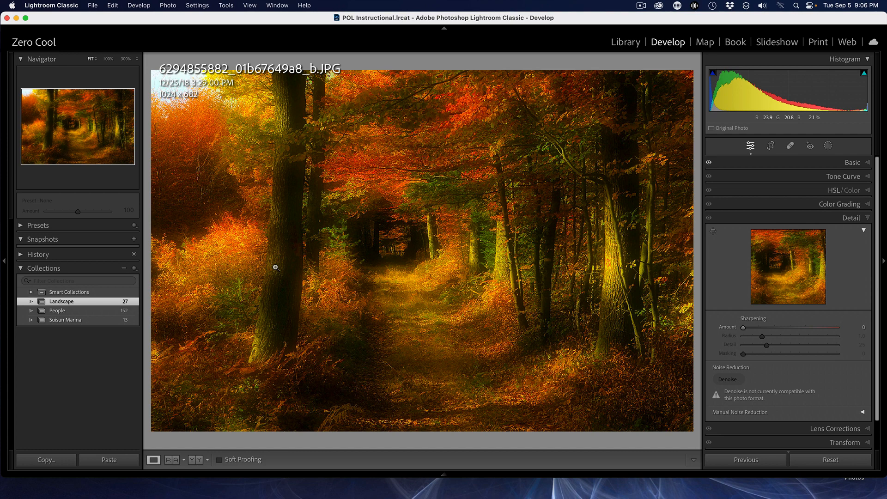
# - Compare the forest photo's unedited and edited versions, first in the full-frame view and also side by side
pyautogui.press('\\')
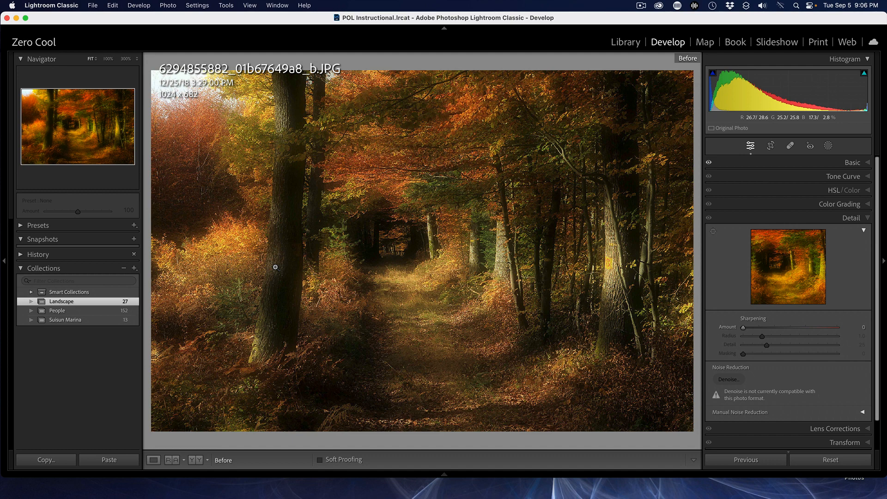
pyautogui.press('\\')
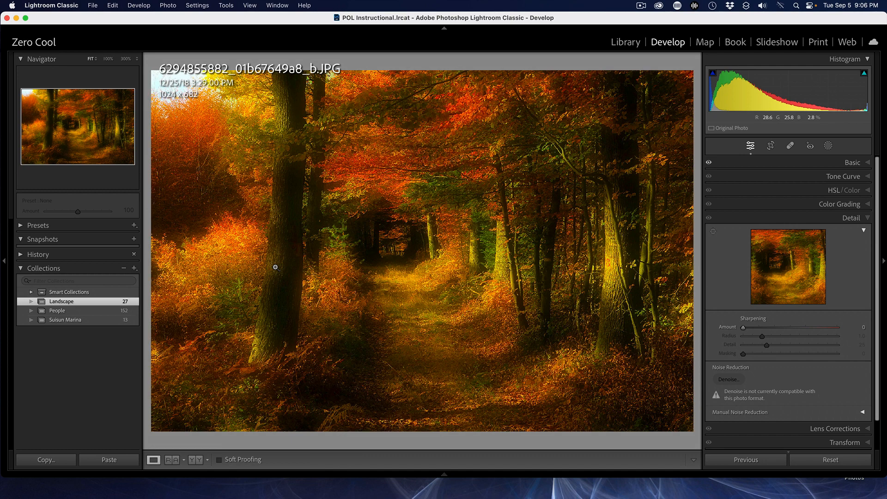
pyautogui.press('\\')
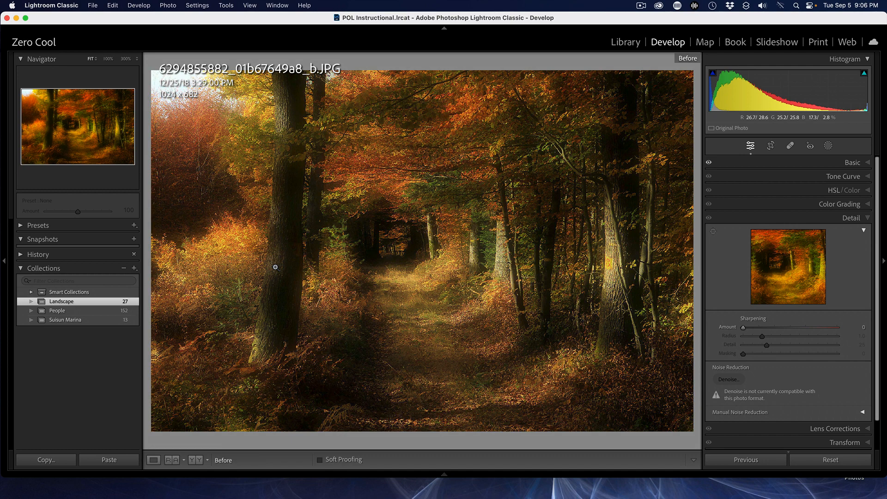
pyautogui.press('\\')
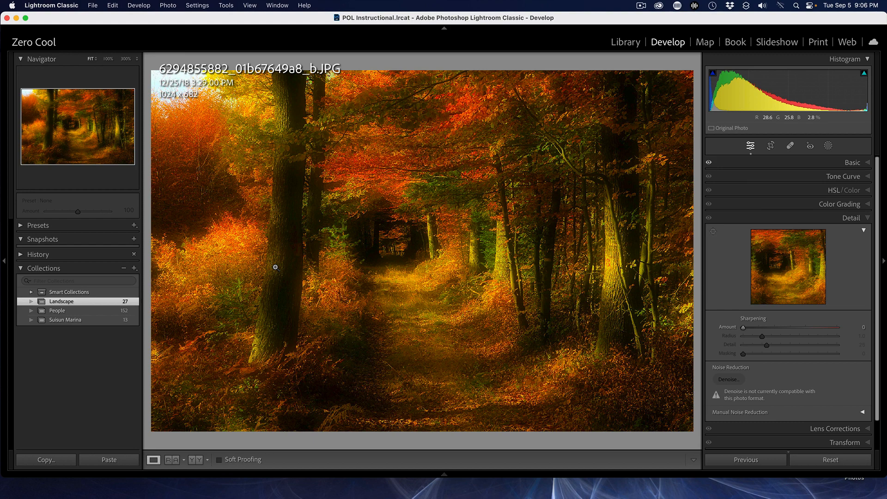
pyautogui.press('y')
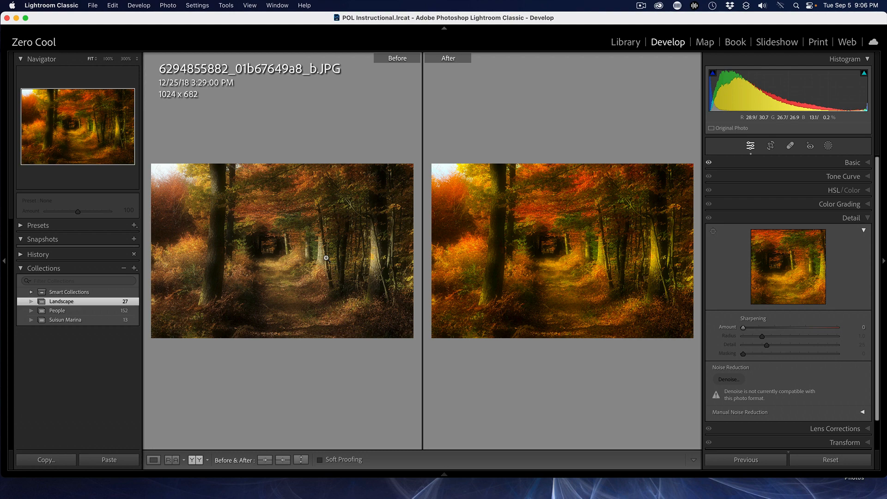
pyautogui.press('y')
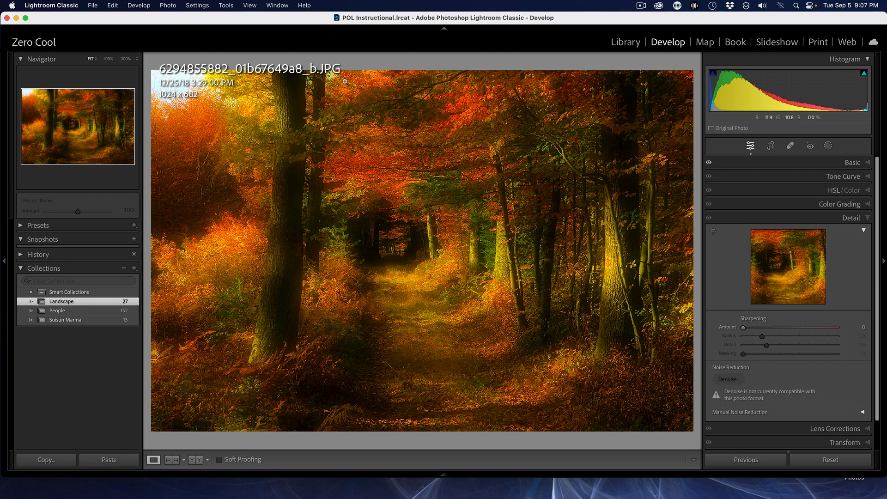
# - Open the autumn chapel photo, number 17 in the Landscape collection, in the Develop module
pyautogui.click(629, 42)
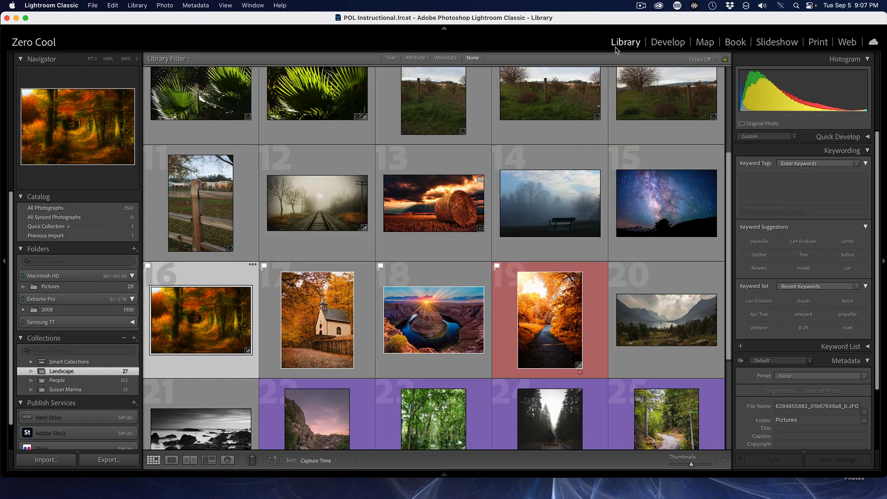
pyautogui.click(336, 296)
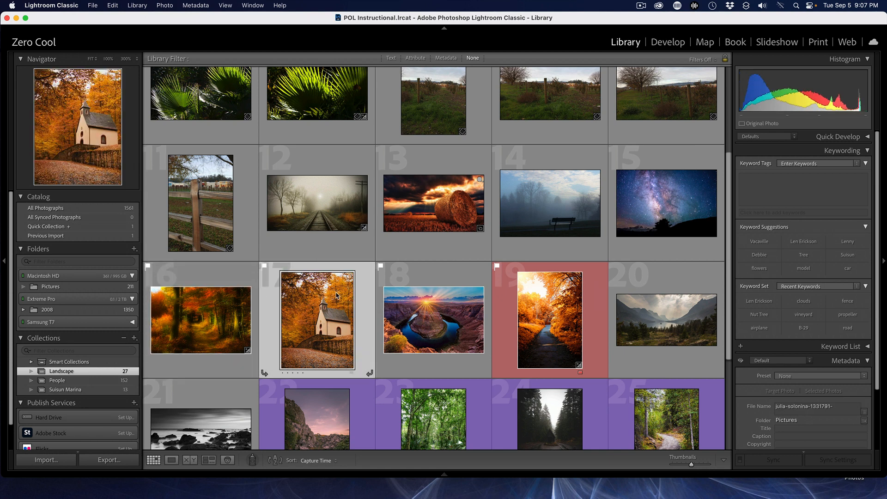
pyautogui.press('d')
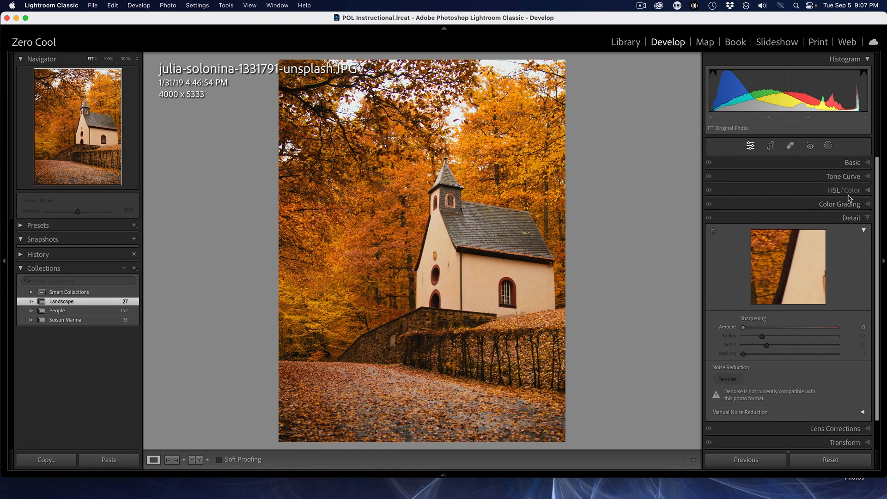
# - Show all the Hue, Saturation and Luminance sliders together in HSL/Color for the chapel photo and review them
pyautogui.click(833, 191)
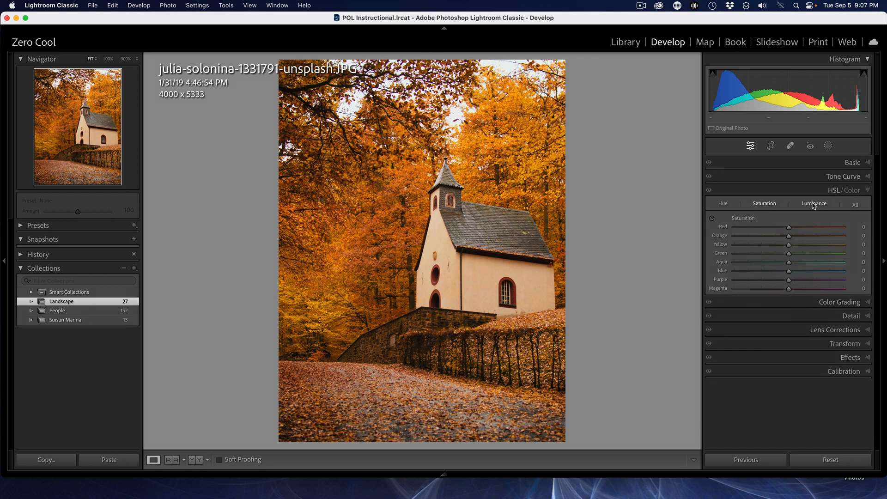
pyautogui.click(856, 206)
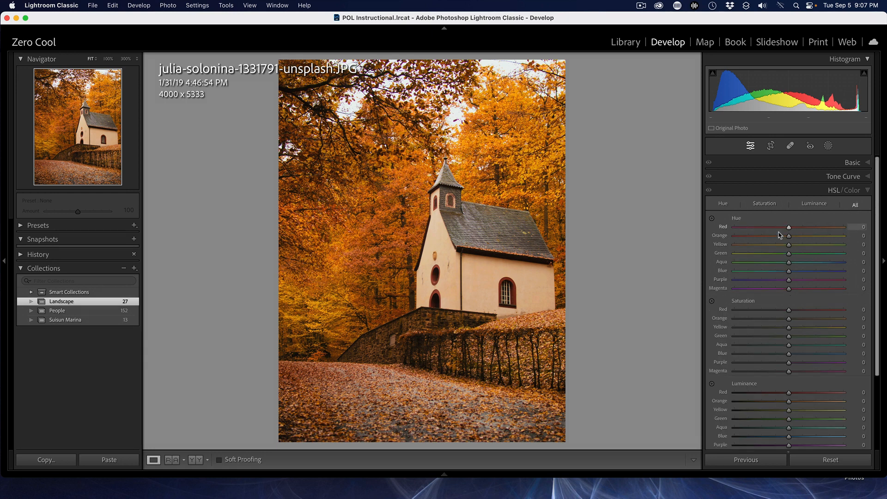
pyautogui.scroll(-1, 767, 247)
pyautogui.scroll(-6, 764, 251)
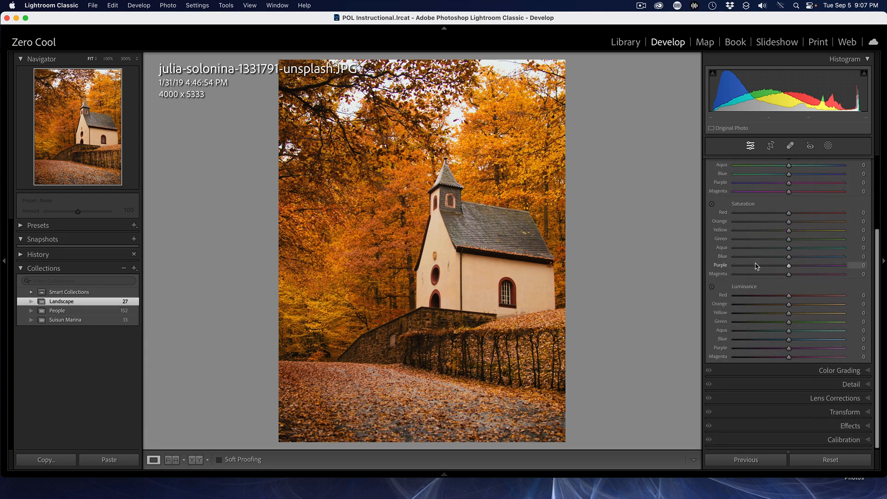
pyautogui.scroll(7, 758, 263)
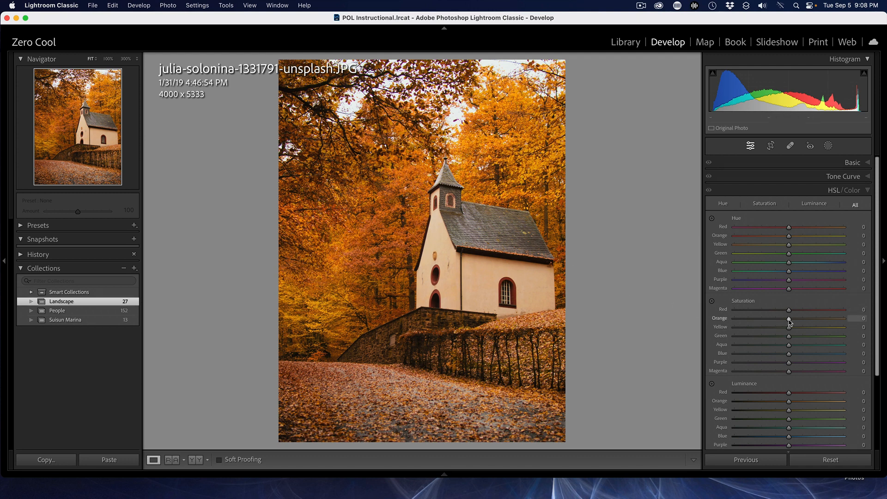
# - Try adjusting the orange and yellow saturation of the chapel photo and reset the sliders
pyautogui.moveTo(789, 318)
pyautogui.mouseDown()
pyautogui.moveTo(848, 317)
pyautogui.moveTo(798, 319)
pyautogui.moveTo(791, 322)
pyautogui.moveTo(845, 328)
pyautogui.moveTo(777, 338)
pyautogui.moveTo(792, 336)
pyautogui.mouseUp()
pyautogui.moveTo(787, 332); pyautogui.dragTo(787, 333)
pyautogui.doubleClick(789, 332)
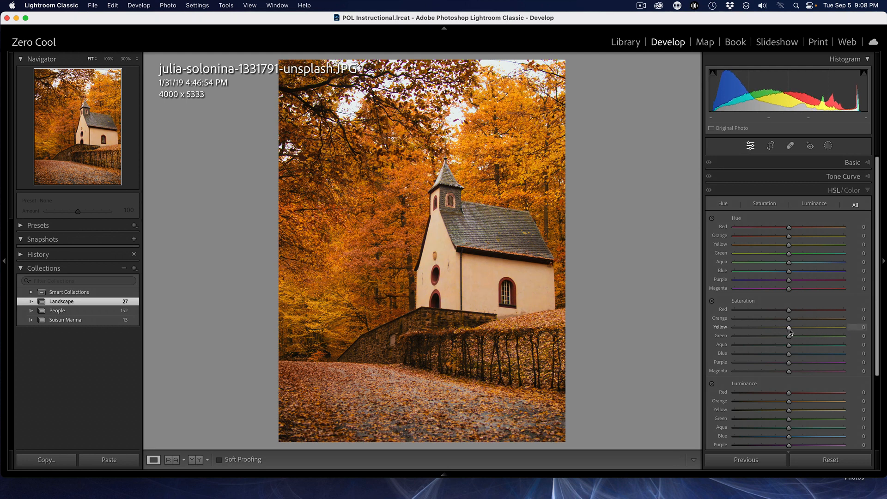
# - Raise the saturation of the chapel photo's autumn leaves with the Saturation targeted adjustment tool, giving Red +9 and Orange +62
pyautogui.click(712, 303)
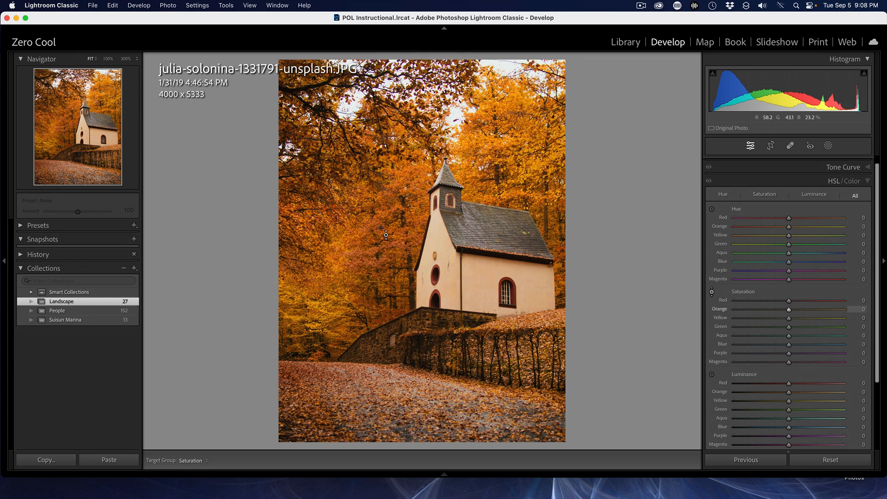
pyautogui.moveTo(374, 258); pyautogui.dragTo(381, 227)
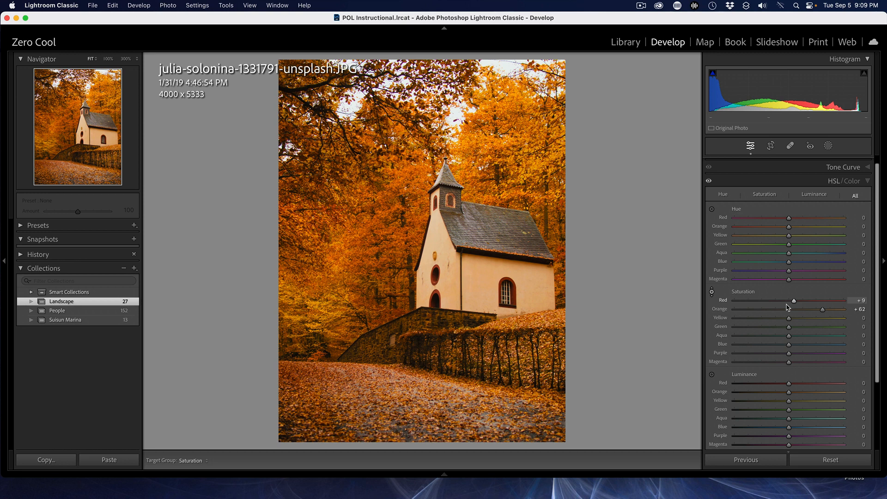
pyautogui.scroll(1, 789, 308)
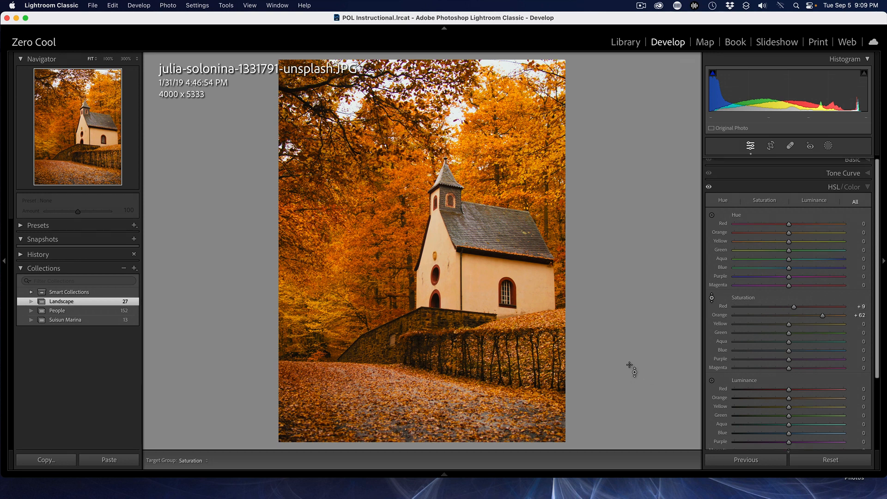
# - Open the photo of a person beside a tall rock tower, number 26 in the Landscape collection, in the Develop module
pyautogui.click(626, 42)
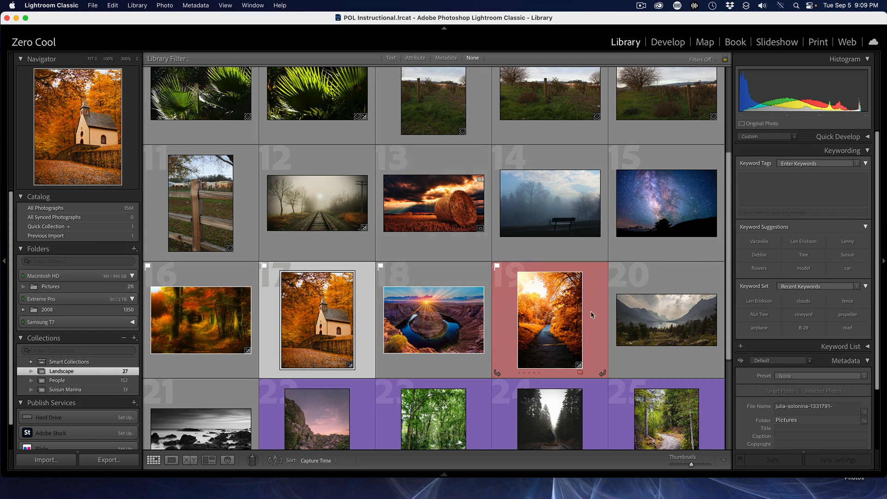
pyautogui.scroll(-5, 649, 316)
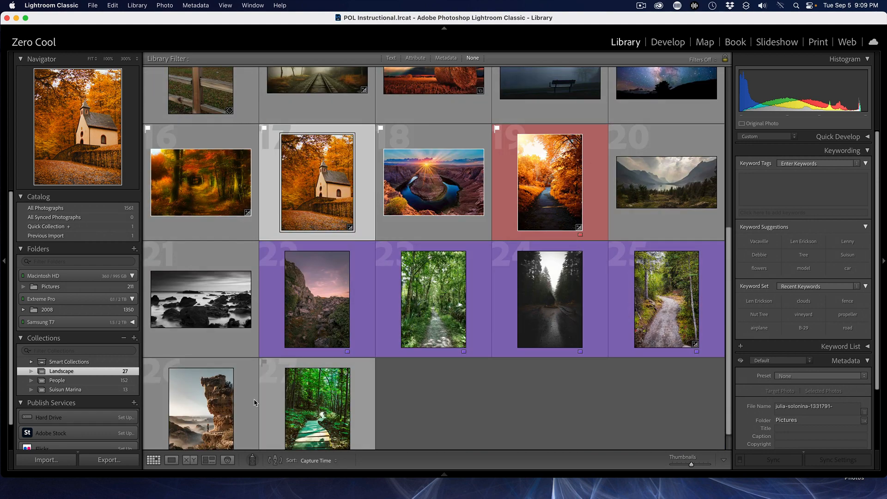
pyautogui.click(206, 401)
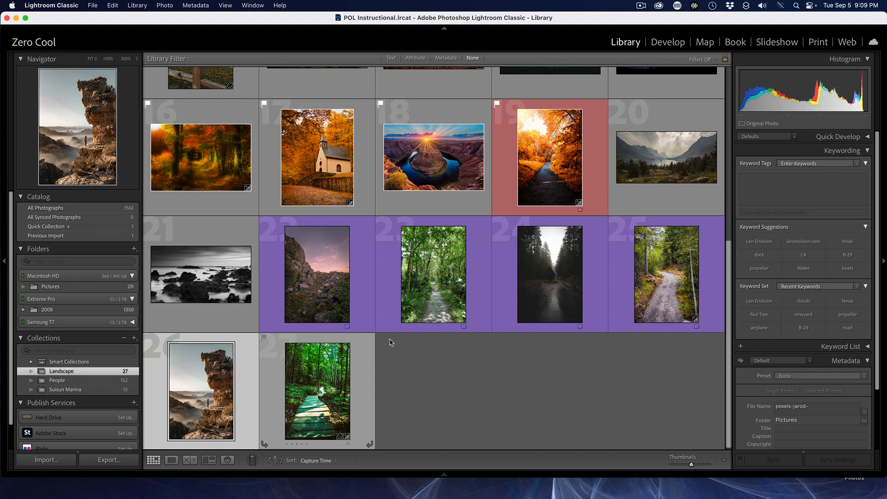
pyautogui.click(671, 43)
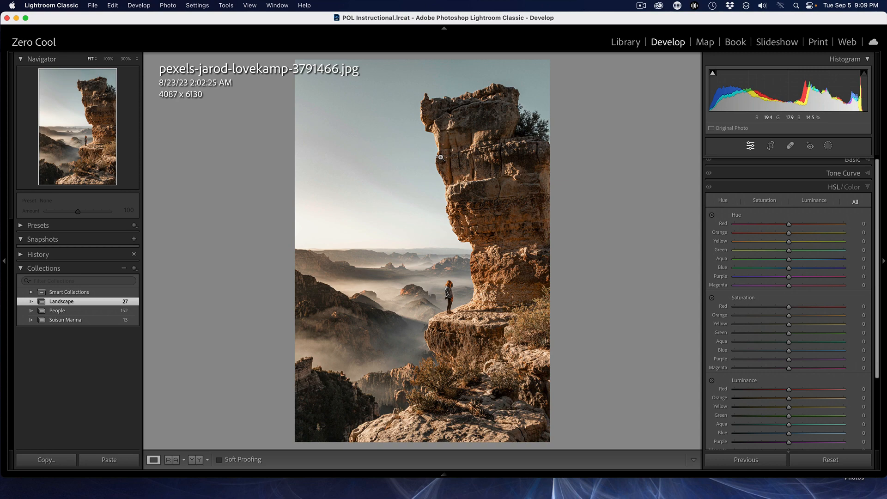
# - Inspect the rock tower photo at 300% zoom, checking the detail in the upper rock face
pyautogui.press('z')
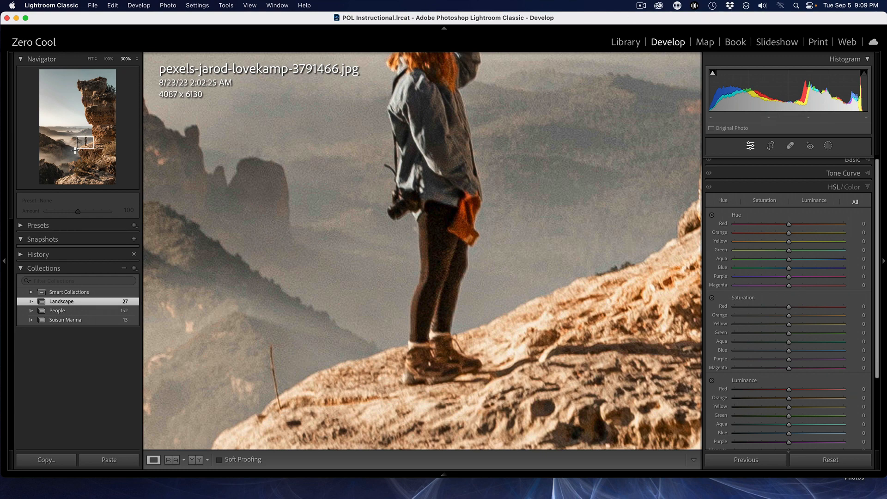
pyautogui.click(95, 84)
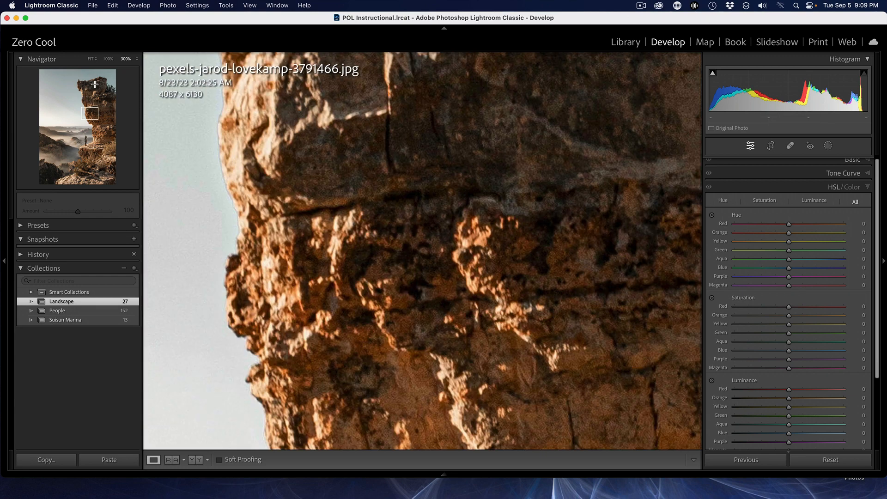
pyautogui.click(97, 113)
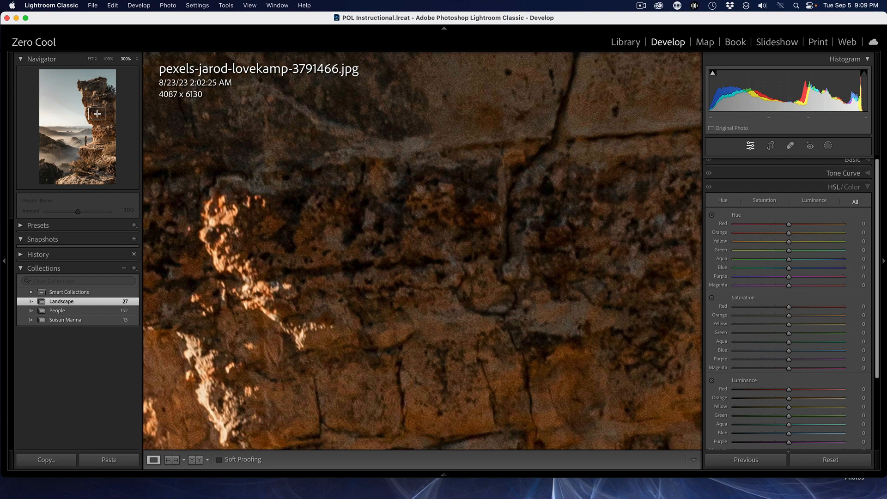
# - Inspect the rock tower's upper edge and the misty hills at 300%, switching between that zoom and the fitted view
pyautogui.click(80, 85)
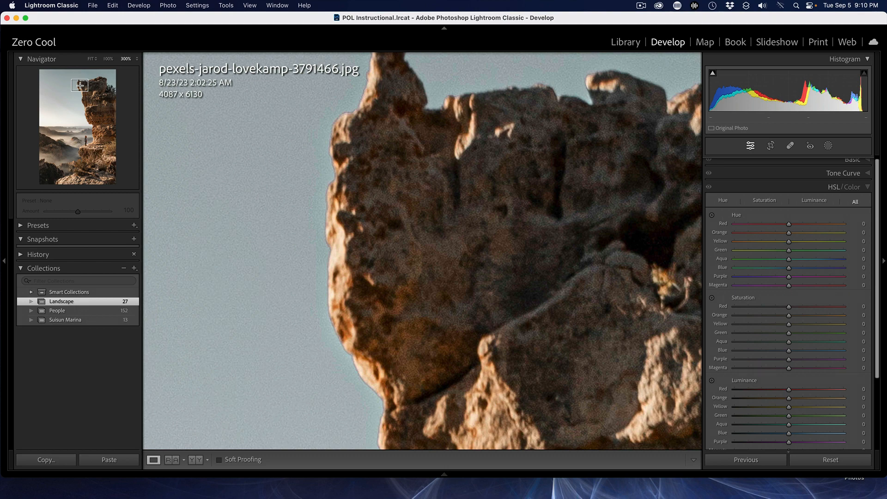
pyautogui.press('z')
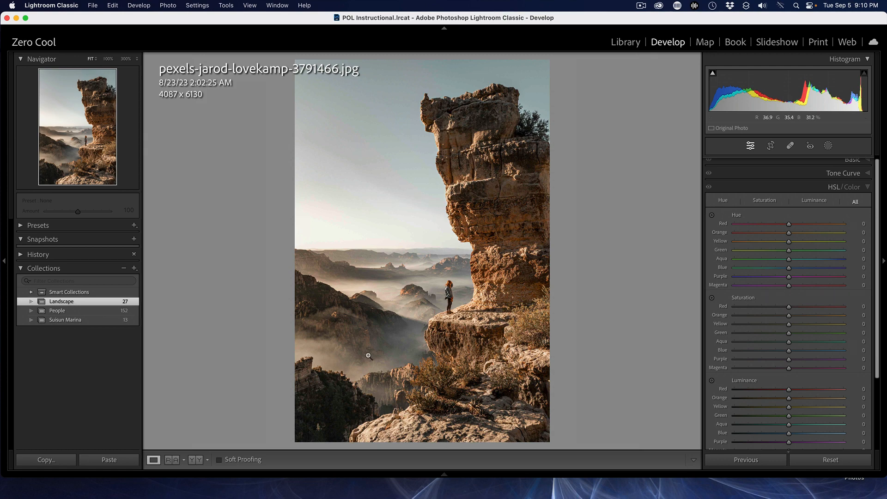
pyautogui.press('z')
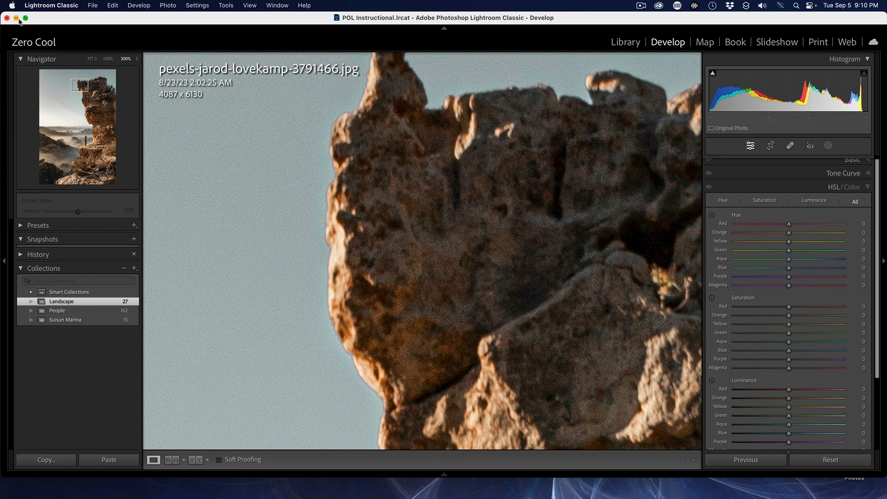
pyautogui.click(63, 145)
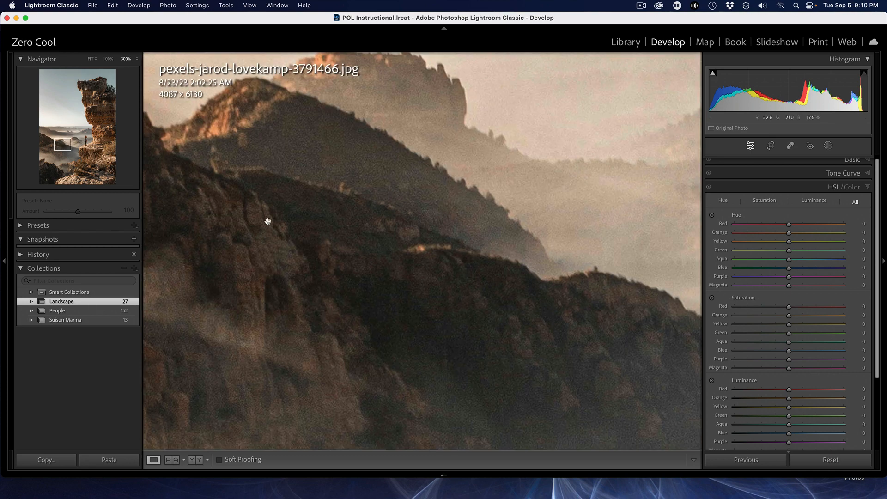
pyautogui.click(365, 238)
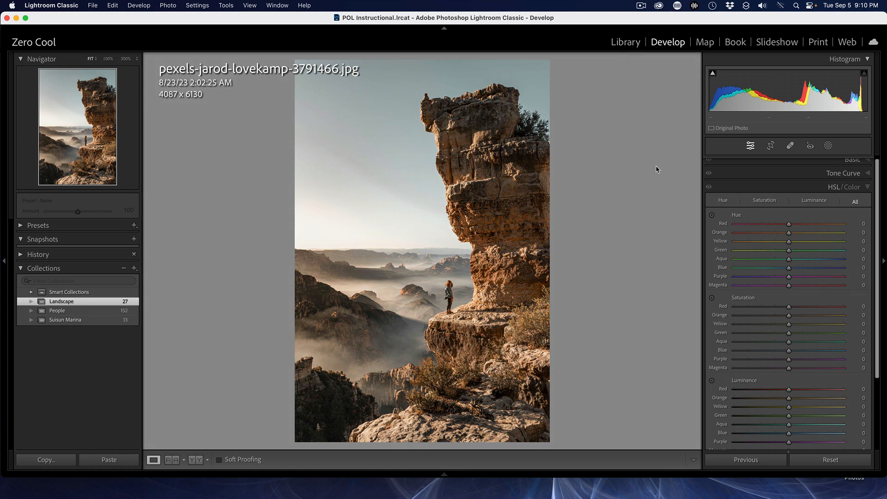
# - Try the Auto tone adjustment in the Basic settings of the rock tower photo and reset it, twice
pyautogui.scroll(1, 853, 249)
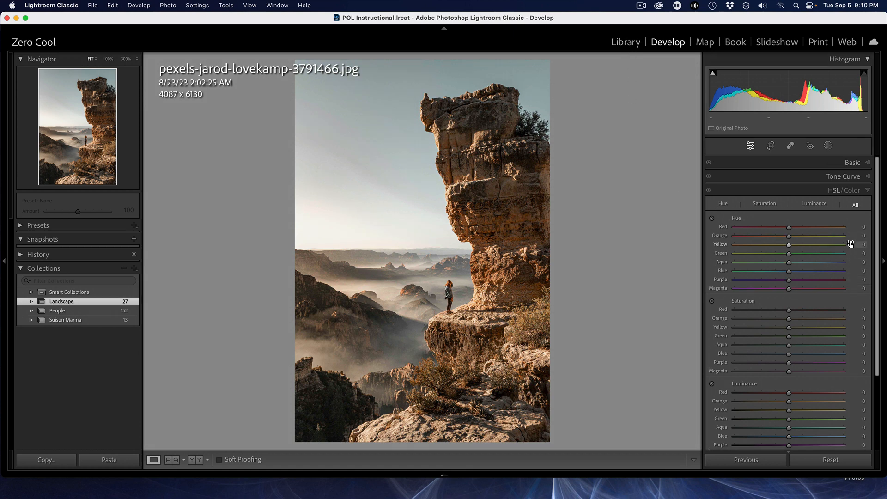
pyautogui.click(835, 164)
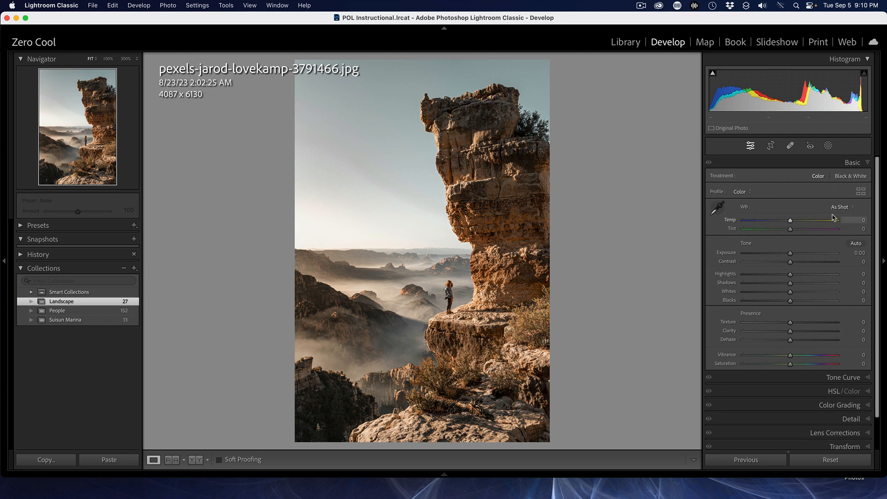
pyautogui.click(856, 244)
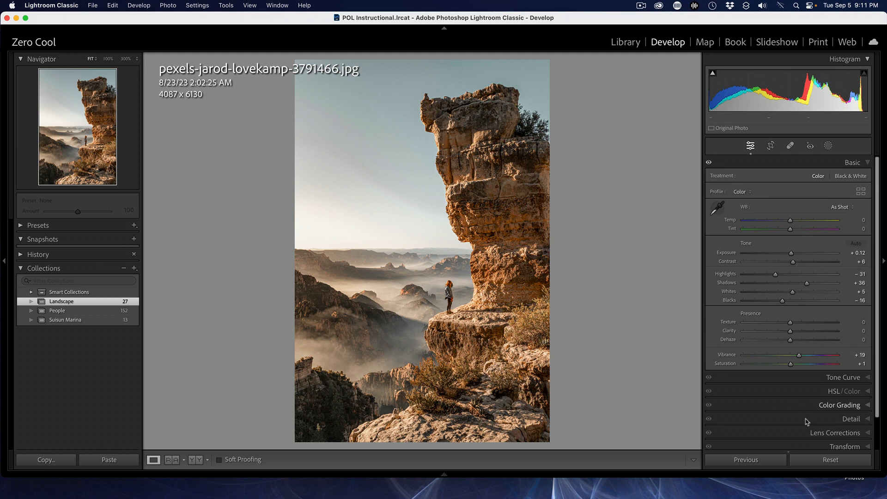
pyautogui.click(829, 460)
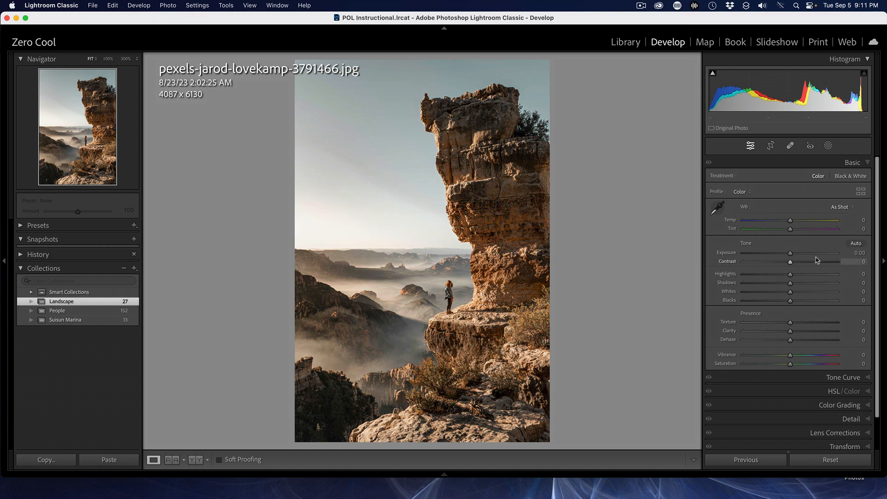
pyautogui.click(855, 244)
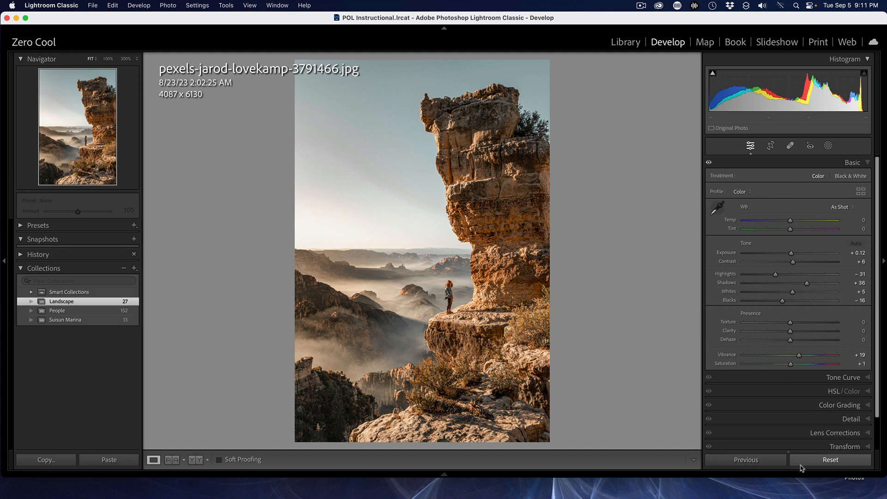
pyautogui.click(823, 461)
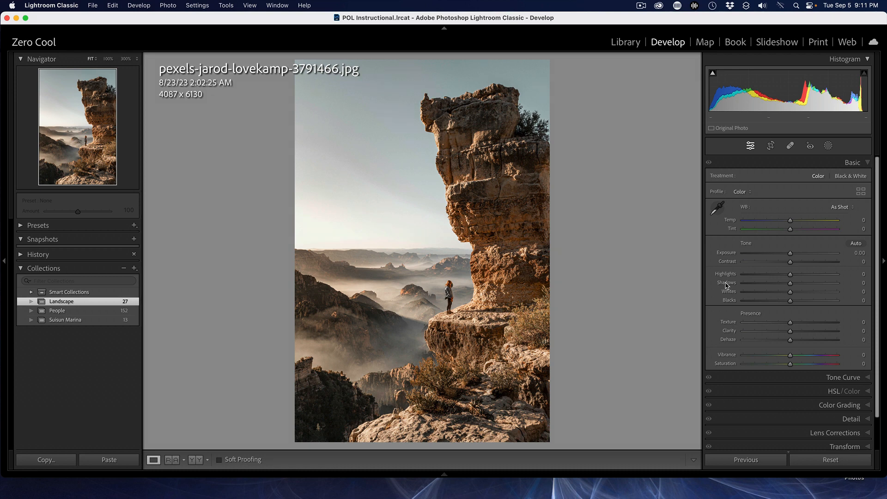
# - Automatically set only the Shadows of the rock tower photo to +36 and compare before and after
pyautogui.moveTo(727, 286); pyautogui.dragTo(728, 285)
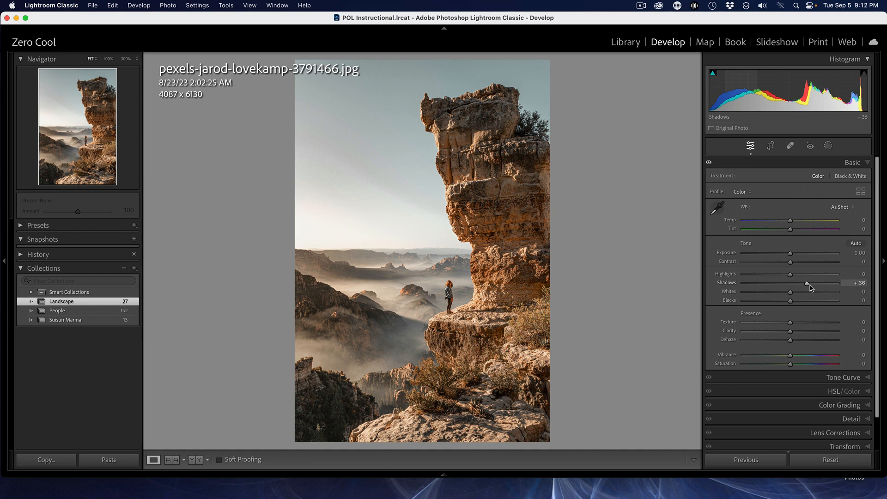
pyautogui.press('\\')
pyautogui.press('\\')
# - Apply Auto tone to the rock tower photo and hide the photo info overlay
pyautogui.click(854, 244)
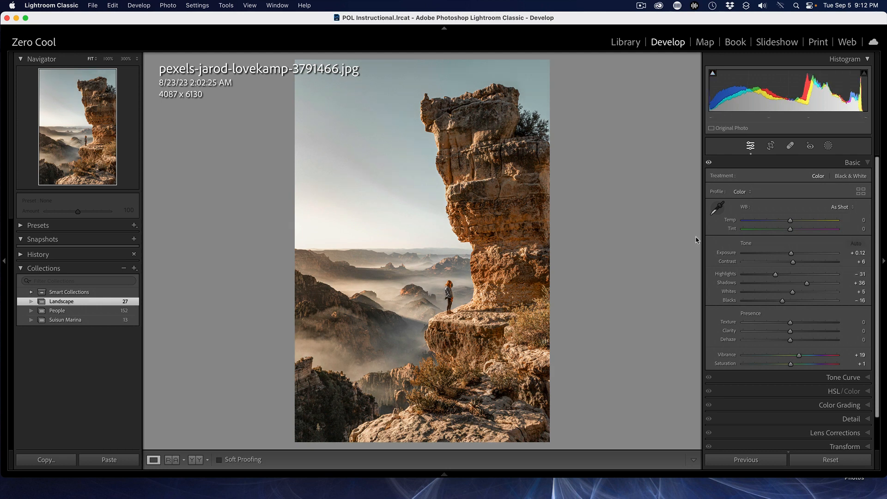
pyautogui.press('i')
pyautogui.press('i')
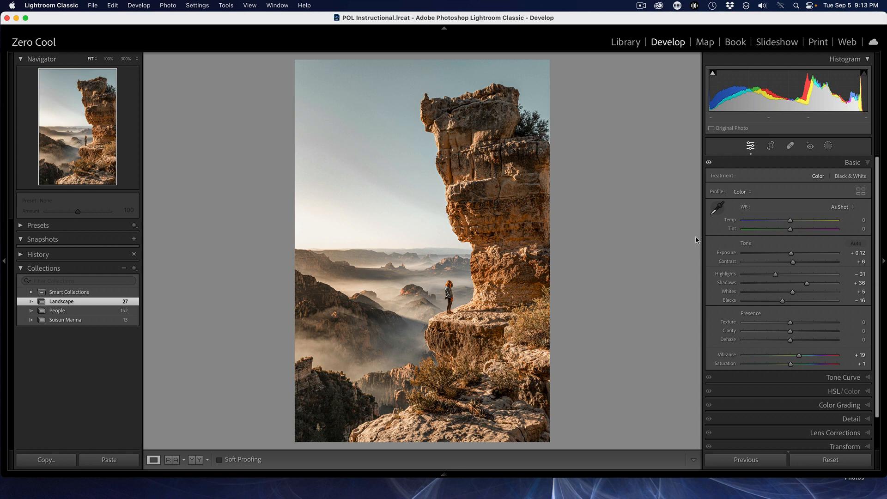
# - View the rock tower photo with the interface dimmed and fully blacked out using Lights Out, and restore the normal display
pyautogui.press('l')
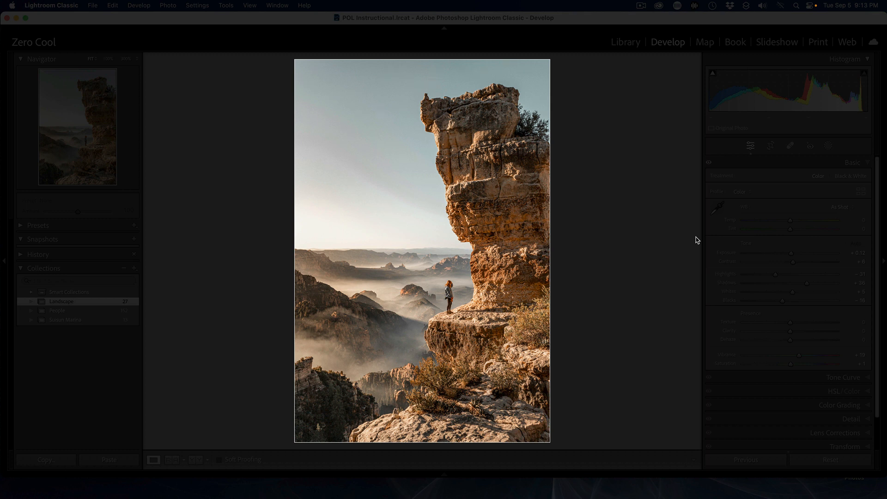
pyautogui.press('l')
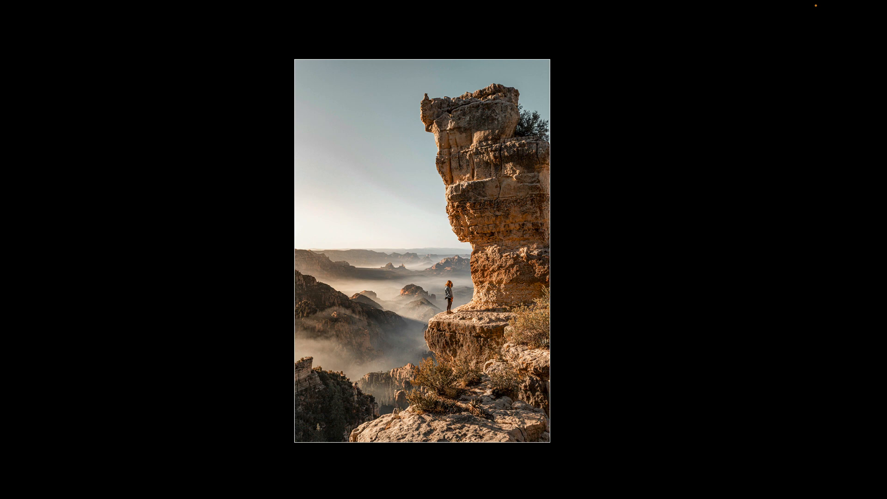
pyautogui.press('l')
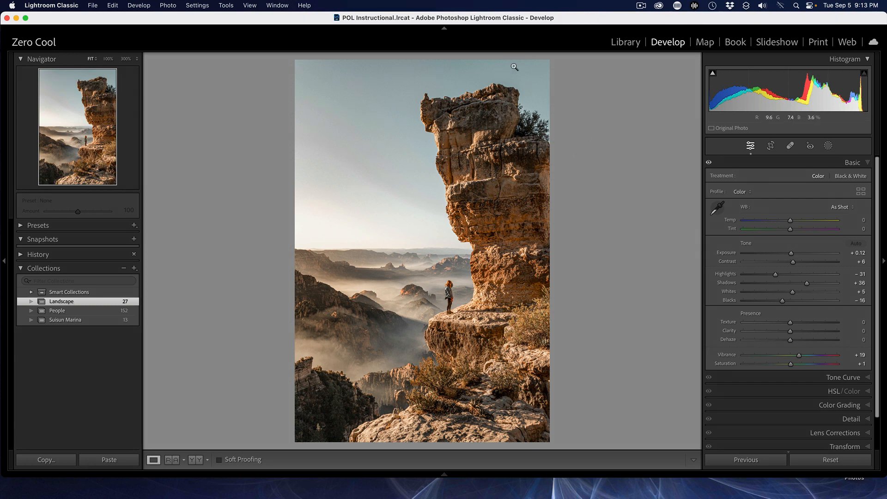
# - Open the autumn path photo, number 19 in the Landscape collection, in the Develop module
pyautogui.click(616, 42)
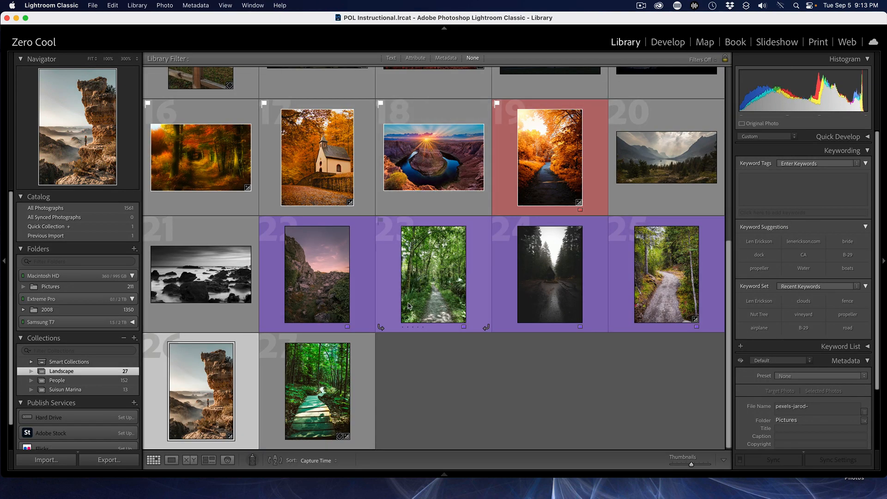
pyautogui.scroll(2, 408, 328)
pyautogui.scroll(3, 408, 329)
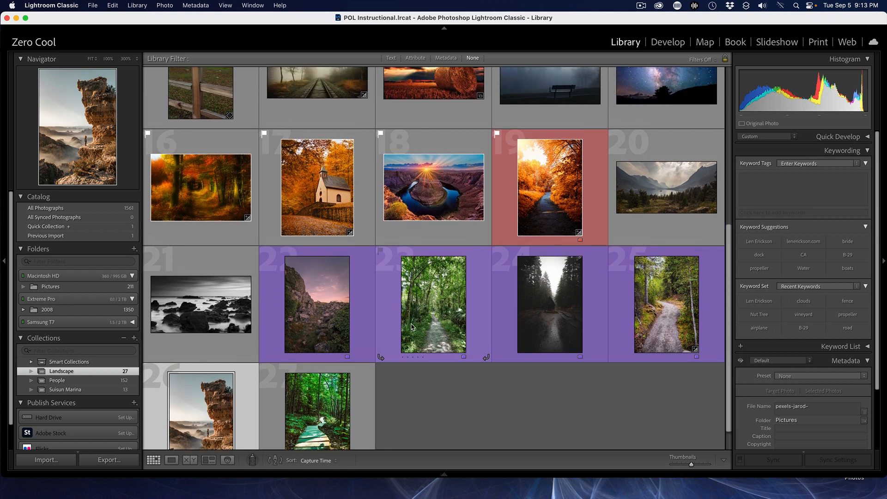
pyautogui.doubleClick(550, 208)
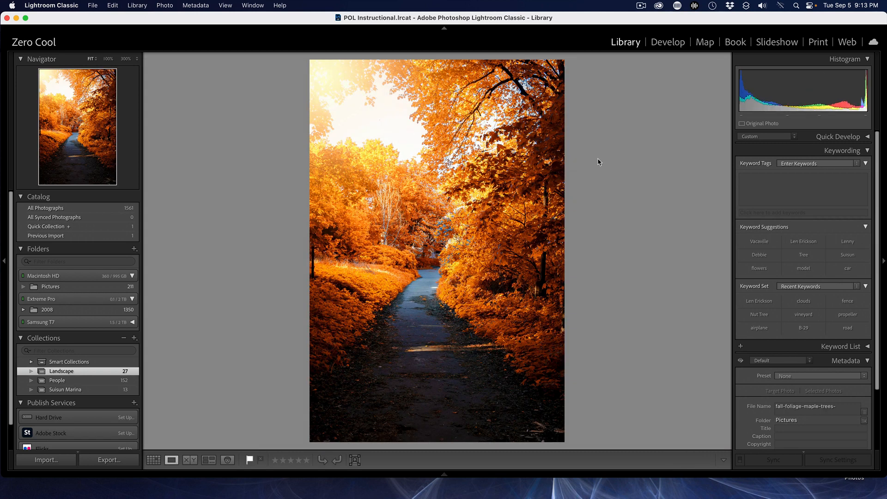
pyautogui.click(665, 42)
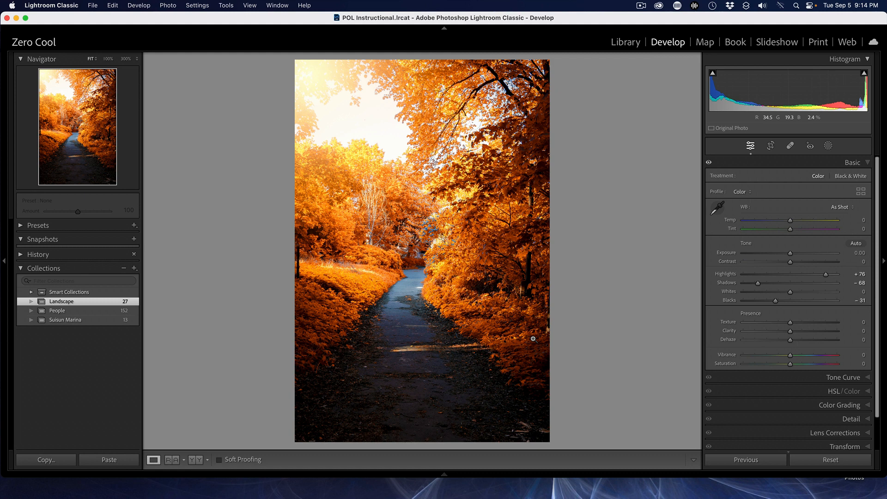
# - Show the clipping warnings on the autumn path photo and reduce the clipping with Highlights +26, Shadows +31 and Blacks +5
pyautogui.press('j')
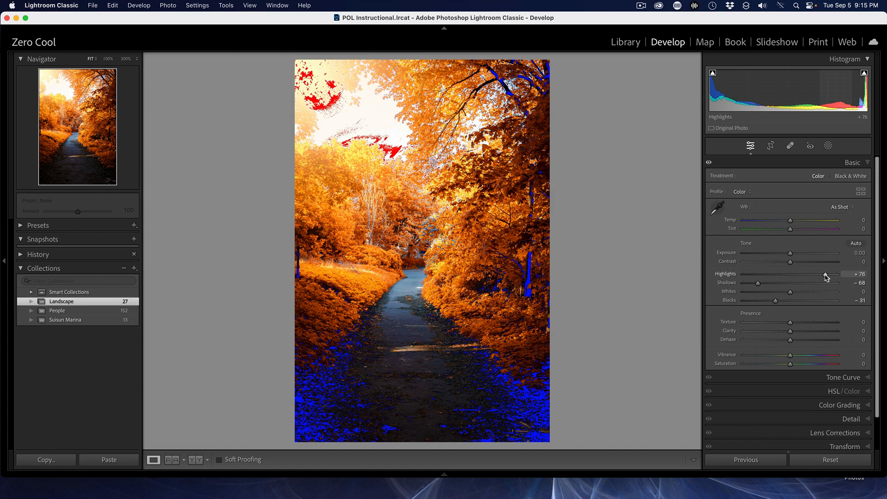
pyautogui.moveTo(825, 276); pyautogui.dragTo(804, 274)
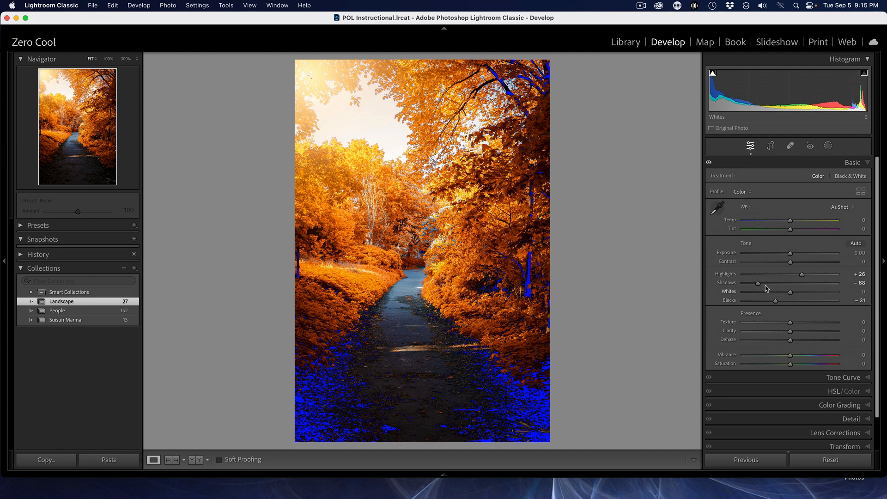
pyautogui.moveTo(759, 285); pyautogui.dragTo(792, 303)
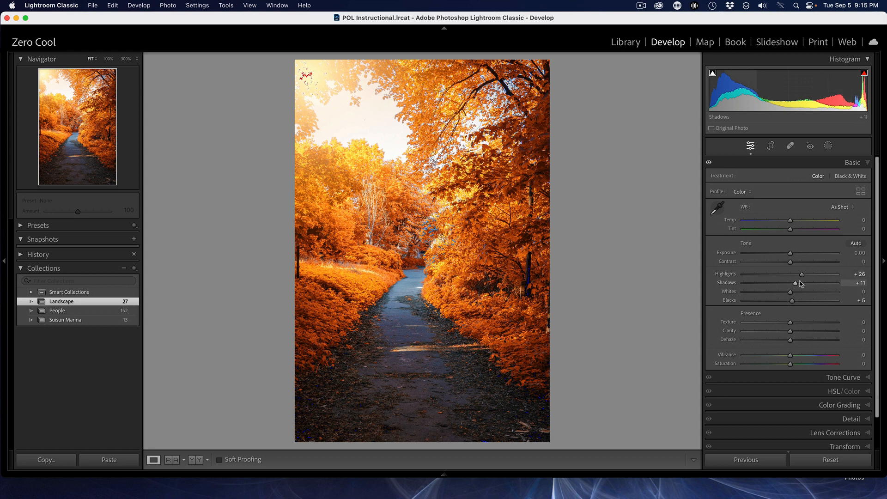
pyautogui.moveTo(801, 284); pyautogui.dragTo(805, 286)
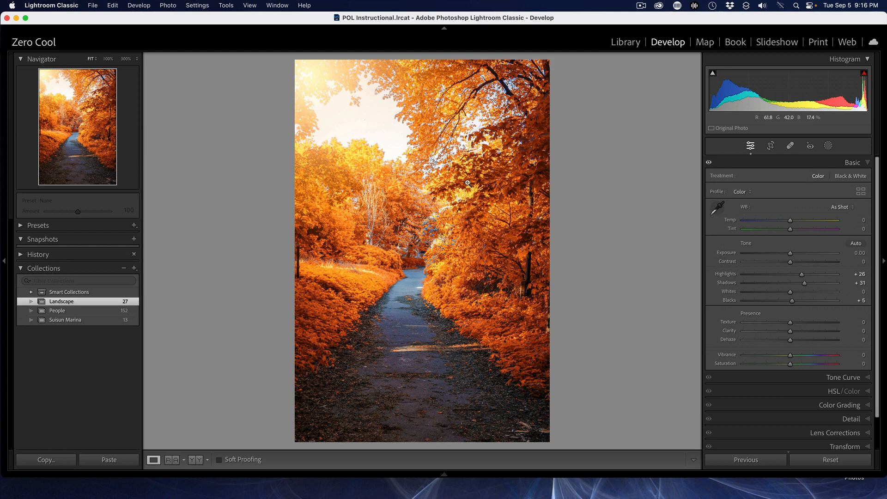
# - Open the photo of the woman seated on rocks, number 2 in the People collection, in the Develop module
pyautogui.click(626, 44)
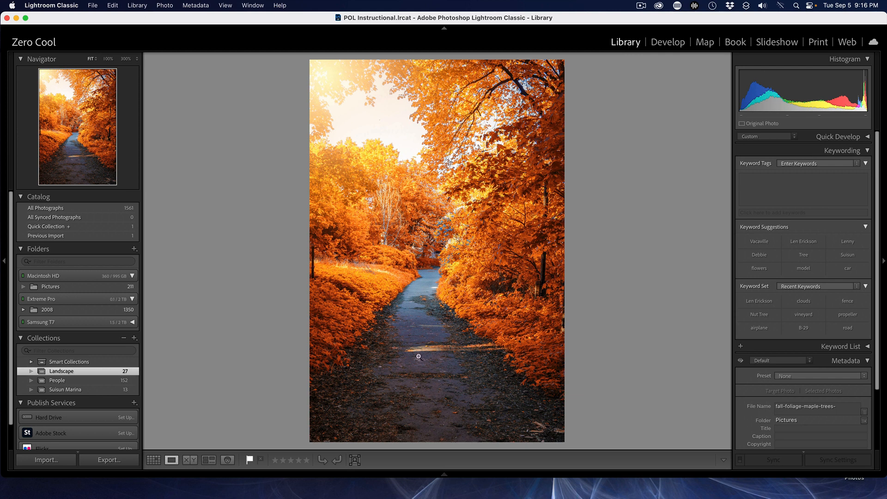
pyautogui.press('g')
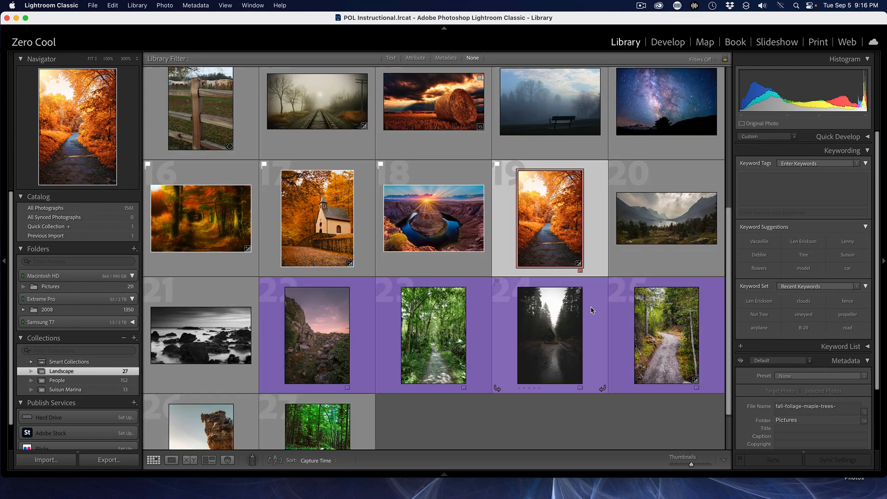
pyautogui.scroll(5, 593, 308)
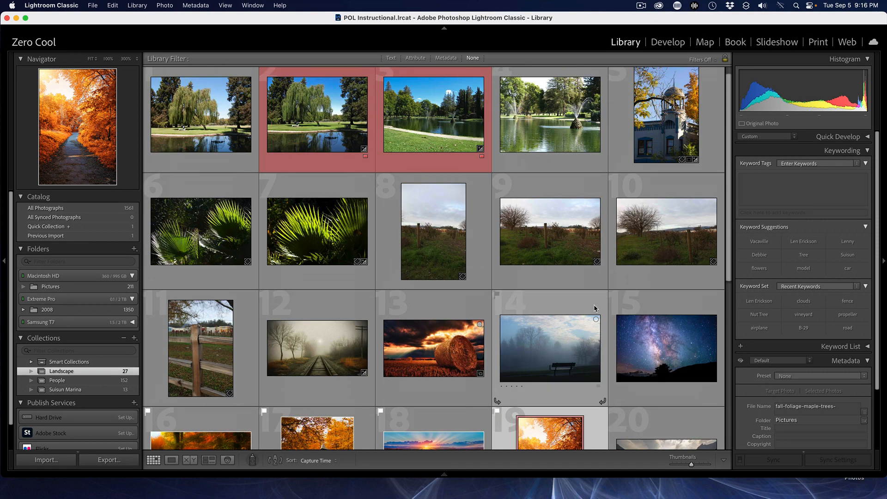
pyautogui.scroll(-5, 594, 305)
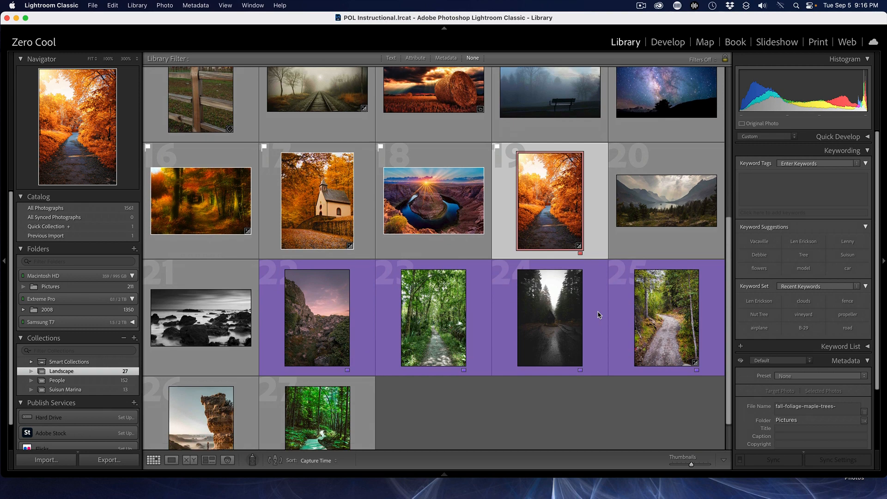
pyautogui.scroll(-1, 598, 311)
pyautogui.scroll(5, 600, 306)
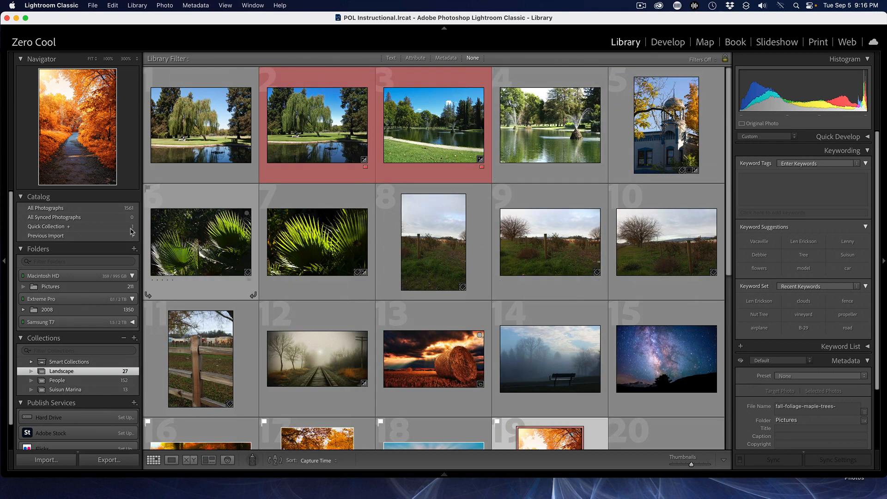
pyautogui.click(57, 381)
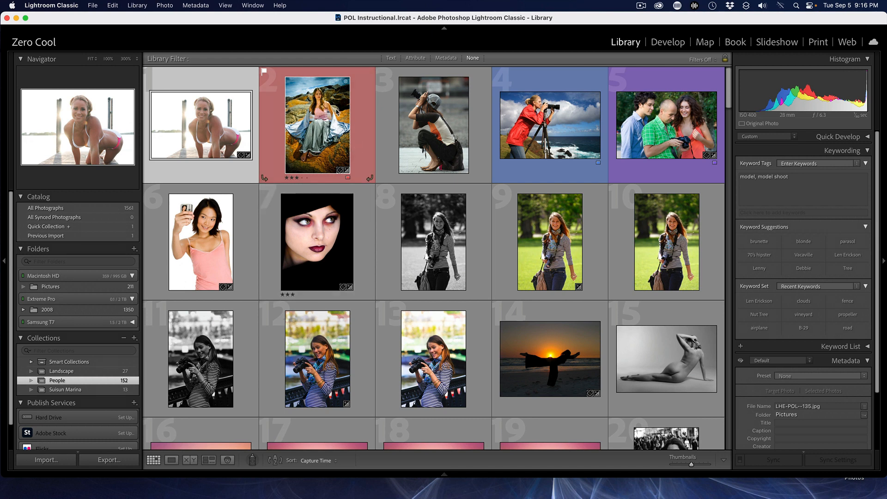
pyautogui.click(336, 111)
pyautogui.press('d')
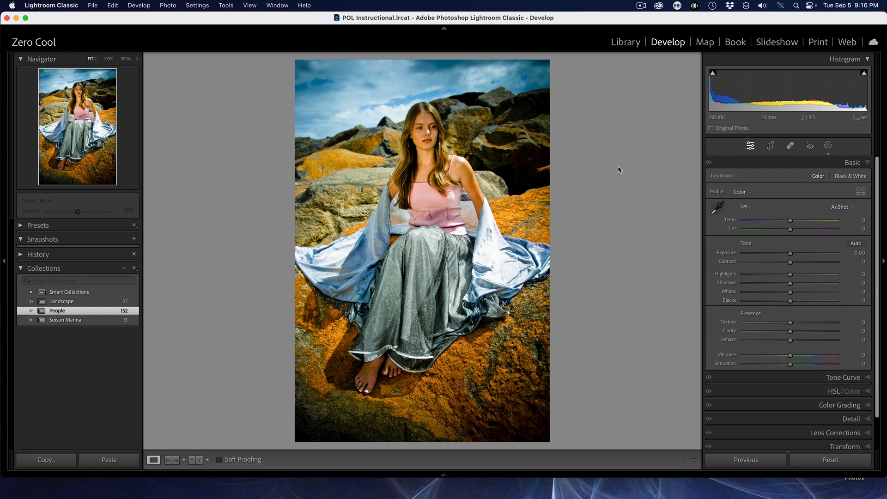
# - Inspect the existing masks on the photo of the woman on rocks using the mask overlay, and return to the Library grid
pyautogui.click(828, 146)
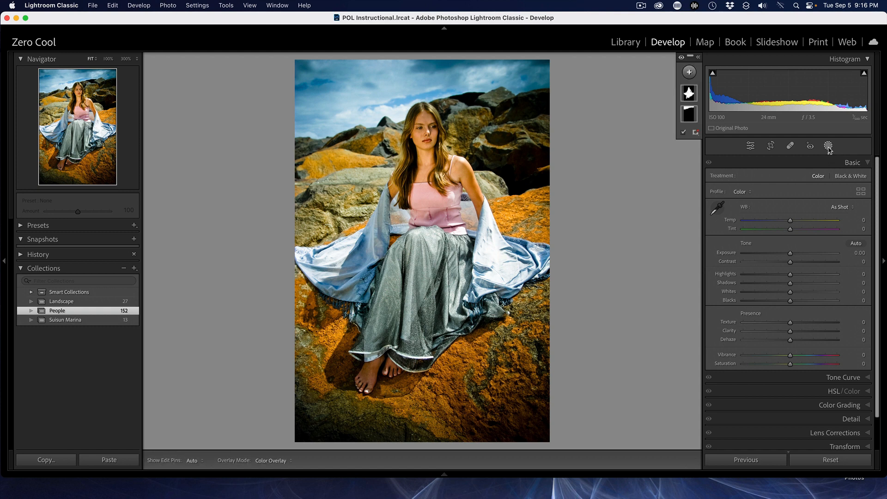
pyautogui.click(694, 91)
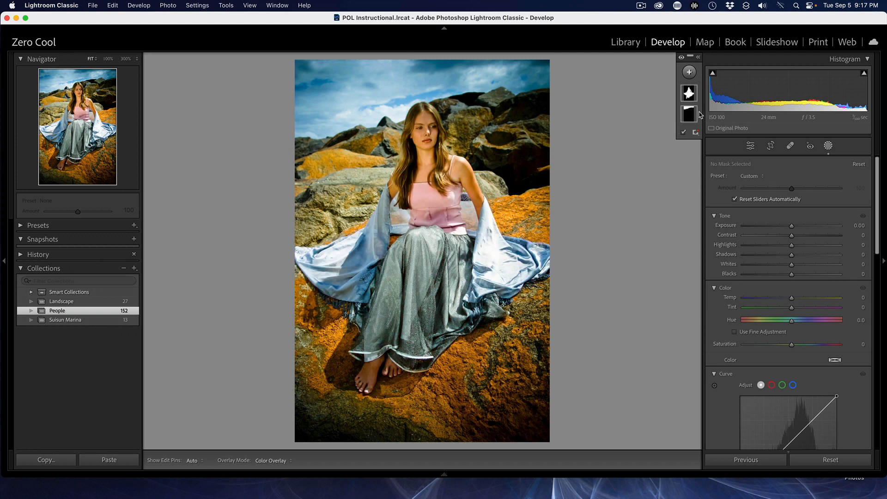
pyautogui.moveTo(696, 123)
pyautogui.moveTo(688, 93)
pyautogui.press('o')
pyautogui.click(634, 43)
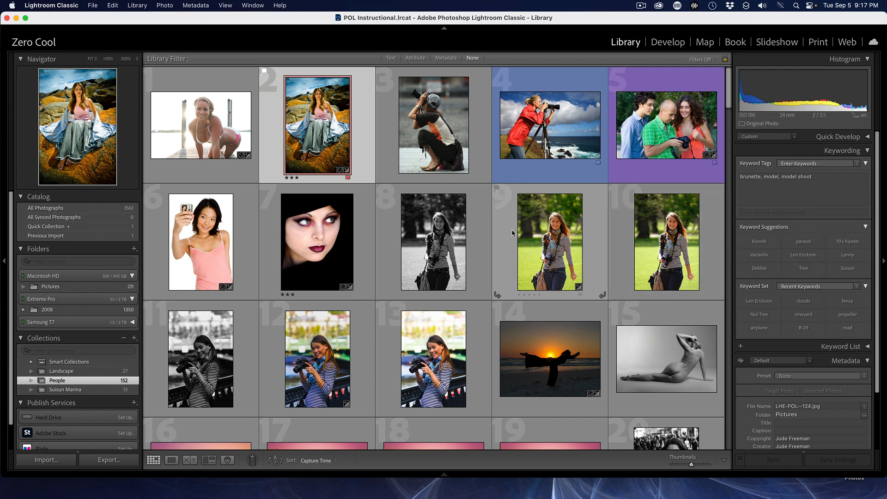
# - Compare photos 8 to 10 of the woman in the striped shirt in Survey view, then enlarge number 10 and return to the grid
pyautogui.click(438, 227)
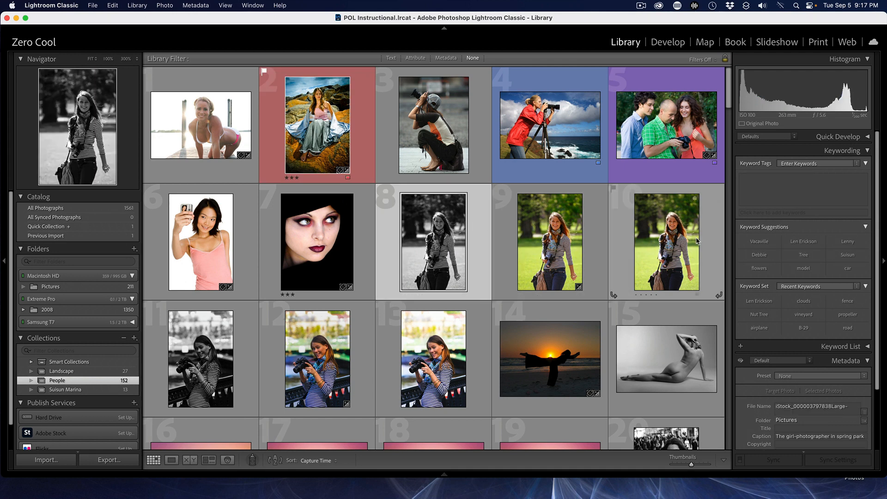
pyautogui.keyDown('shift'); pyautogui.click(679, 238); pyautogui.keyUp('shift')
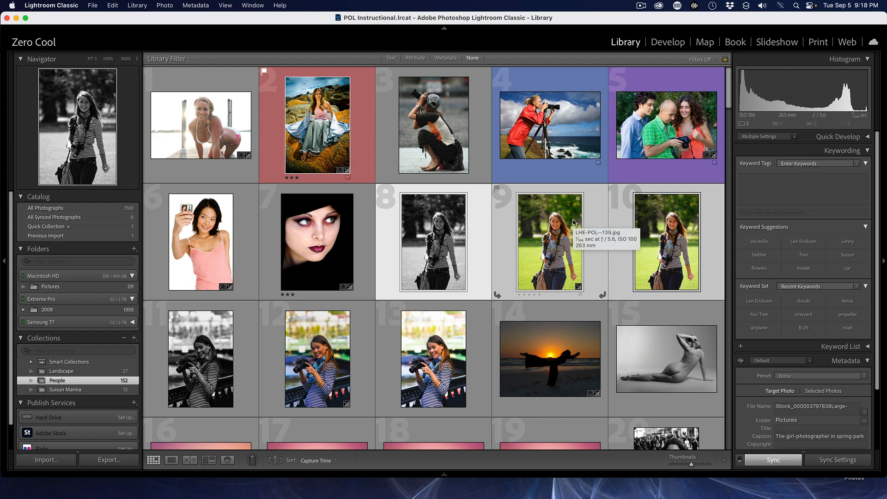
pyautogui.press('n')
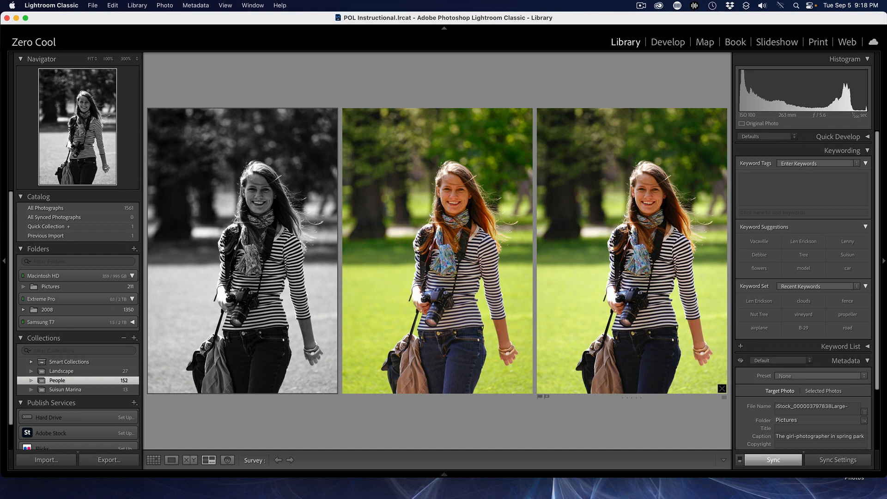
pyautogui.doubleClick(629, 232)
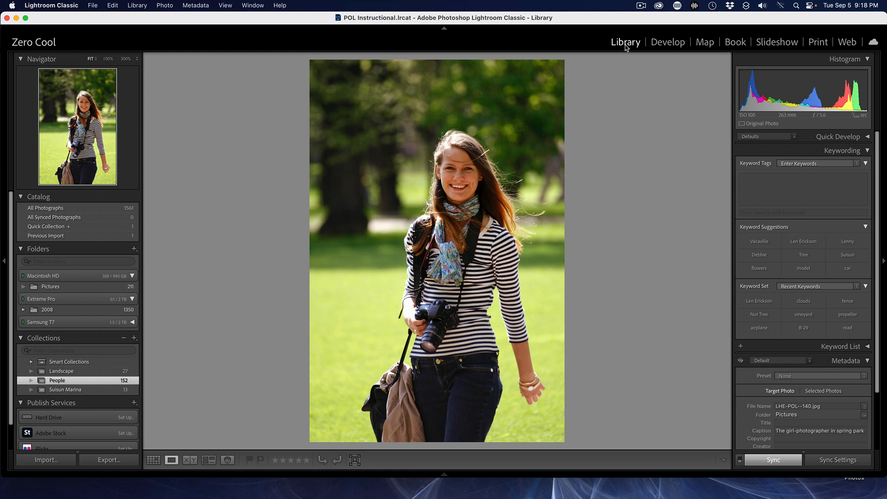
pyautogui.press('g')
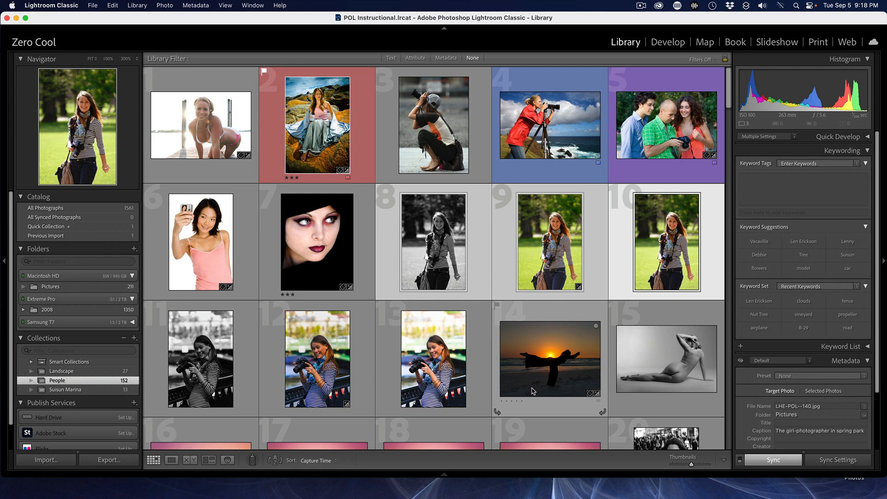
# - Open the sunset silhouette photo, number 14 in the People collection, in the Develop module and activate the Crop Overlay tool
pyautogui.doubleClick(566, 358)
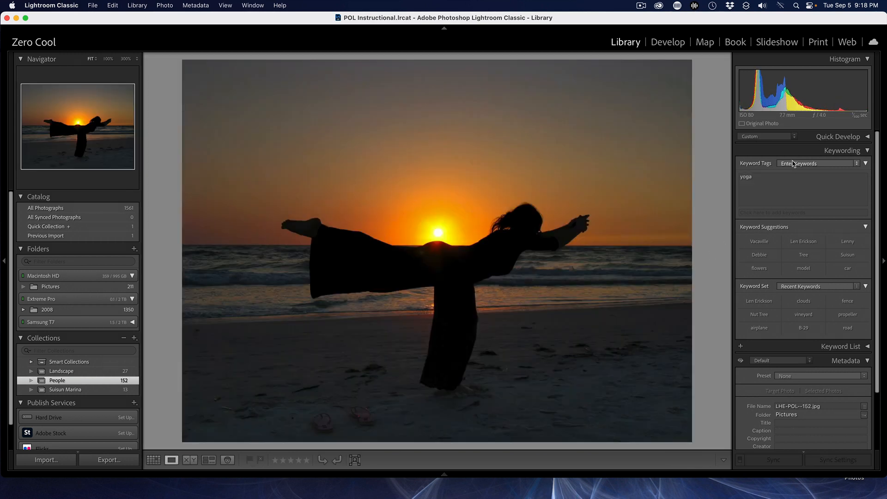
pyautogui.click(668, 45)
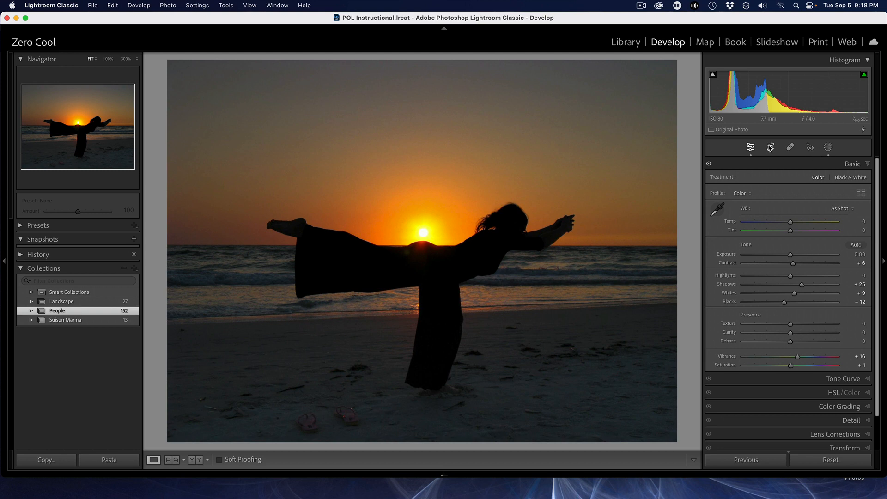
pyautogui.click(771, 148)
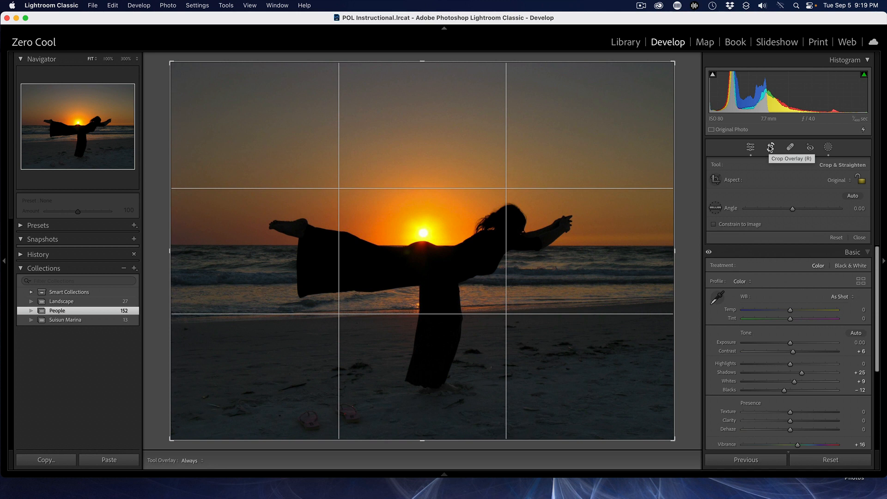
# - Cycle through all the crop guide overlays on the sunset photo, including diagonals, golden spiral and aspect ratios, back to the rule-of-thirds grid
pyautogui.press('o')
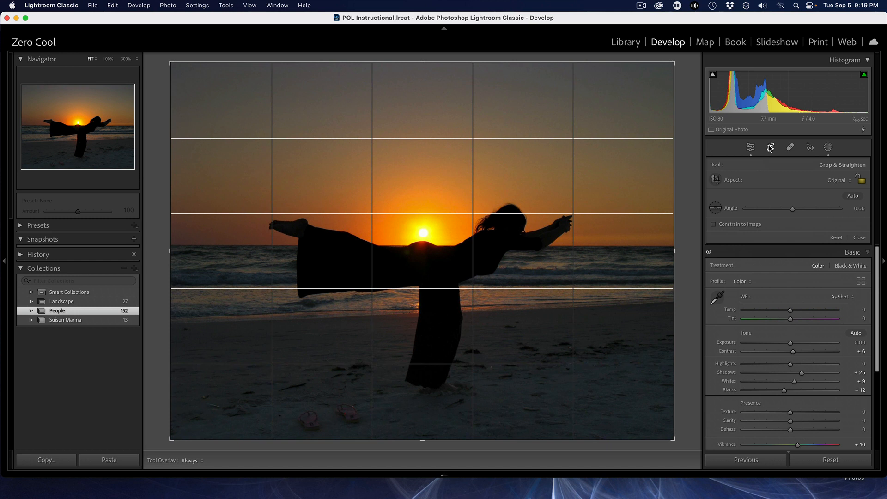
pyautogui.press('o')
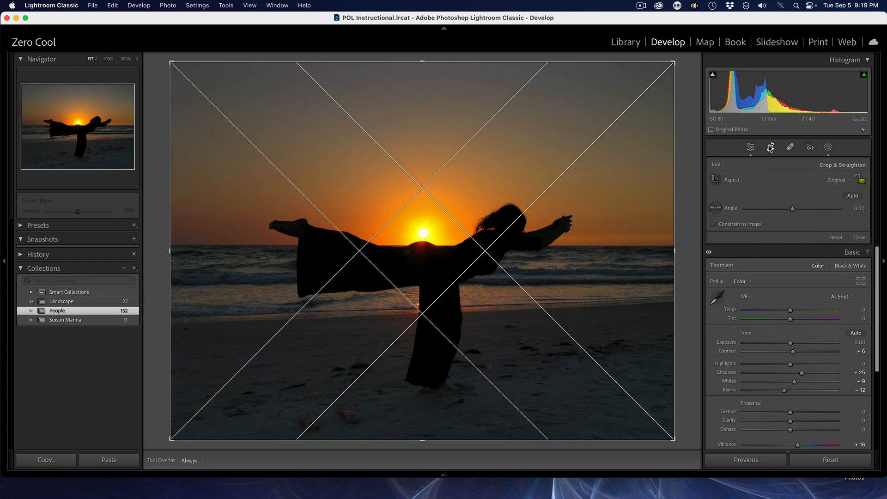
pyautogui.press('o')
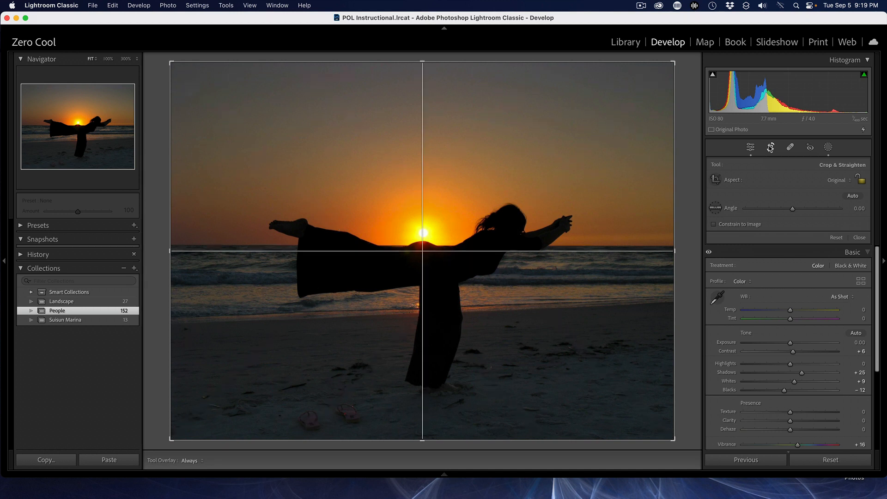
pyautogui.press('o')
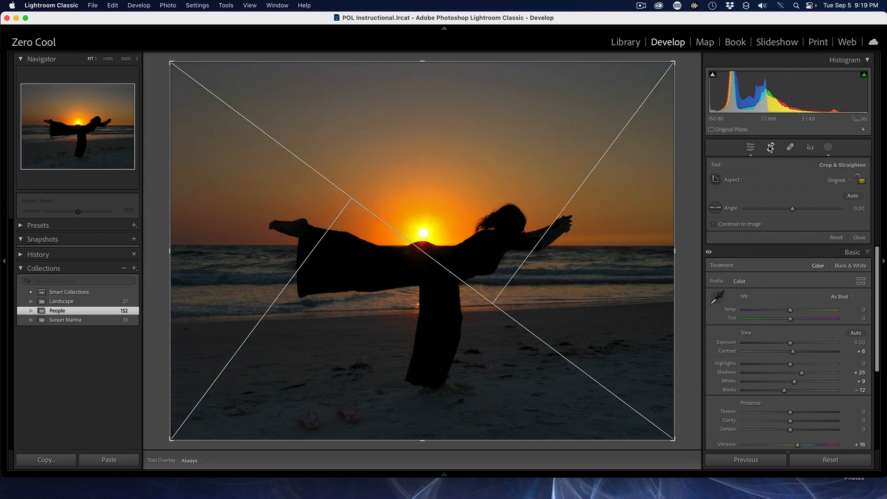
pyautogui.press('o')
pyautogui.press('o')
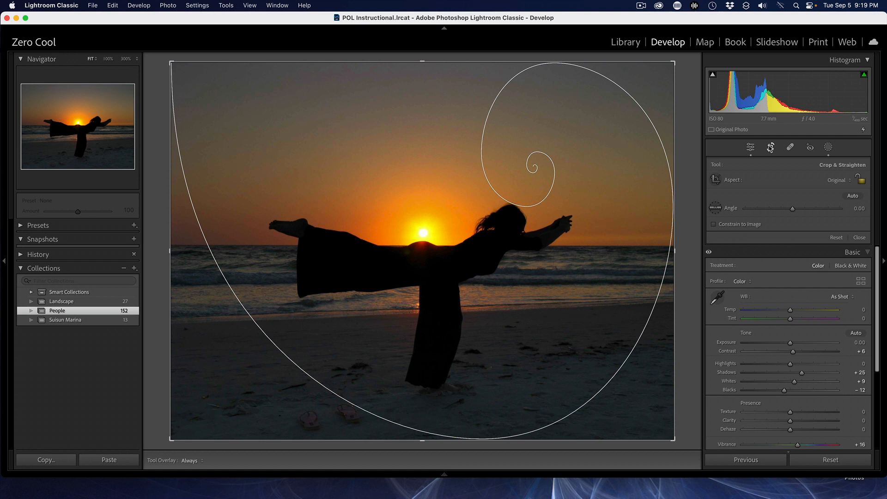
pyautogui.press('o')
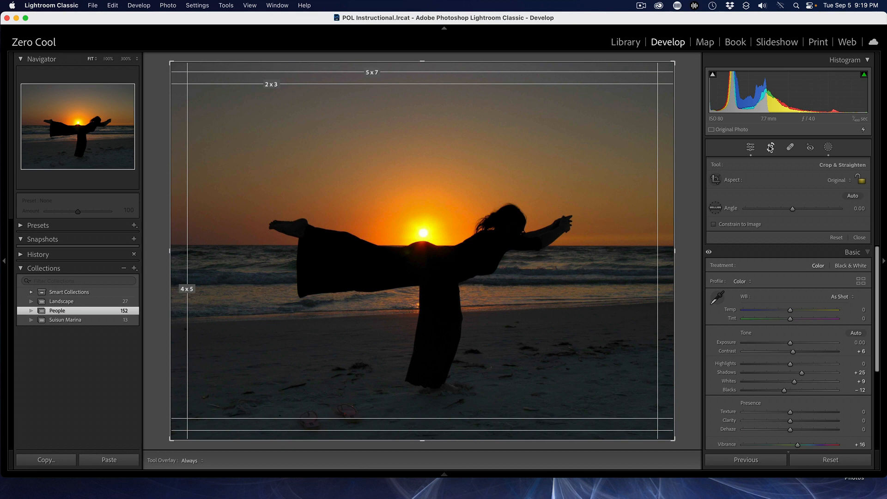
pyautogui.press('o')
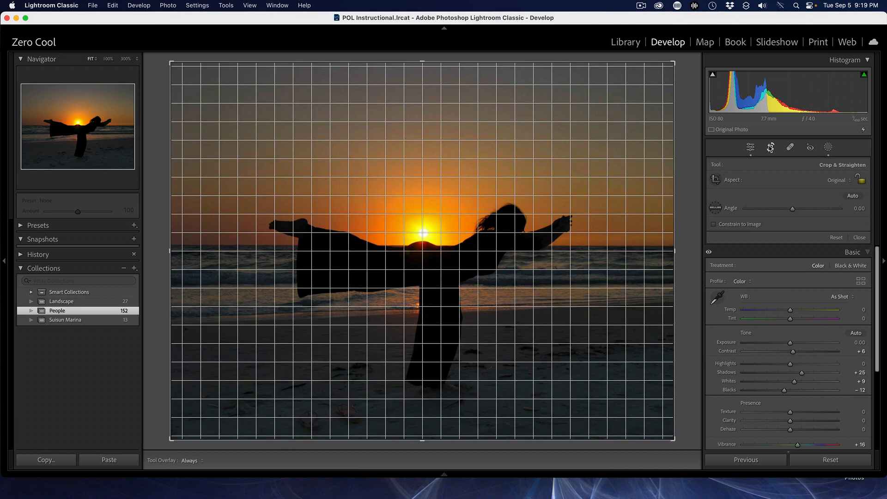
pyautogui.press('o')
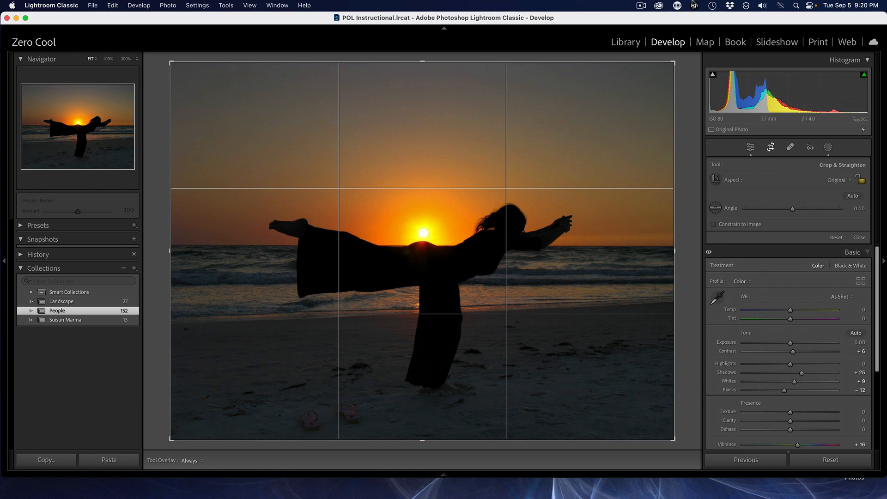
pyautogui.click(642, 5)
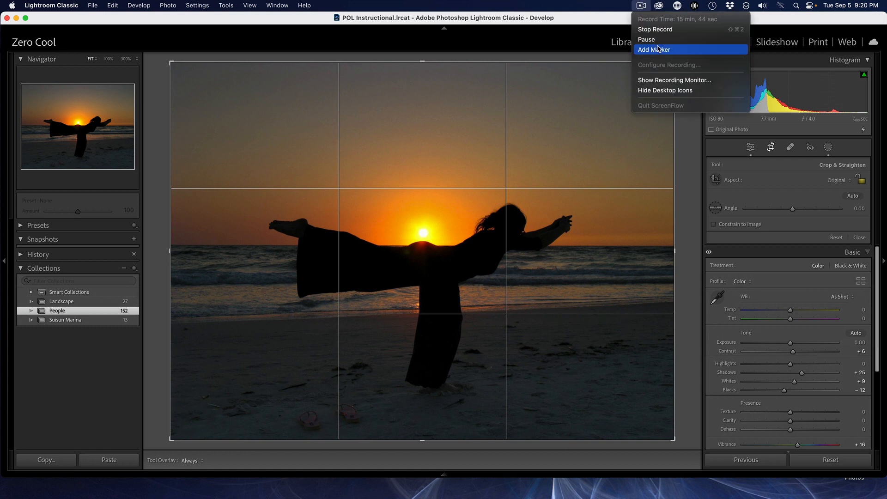
pyautogui.click(655, 29)
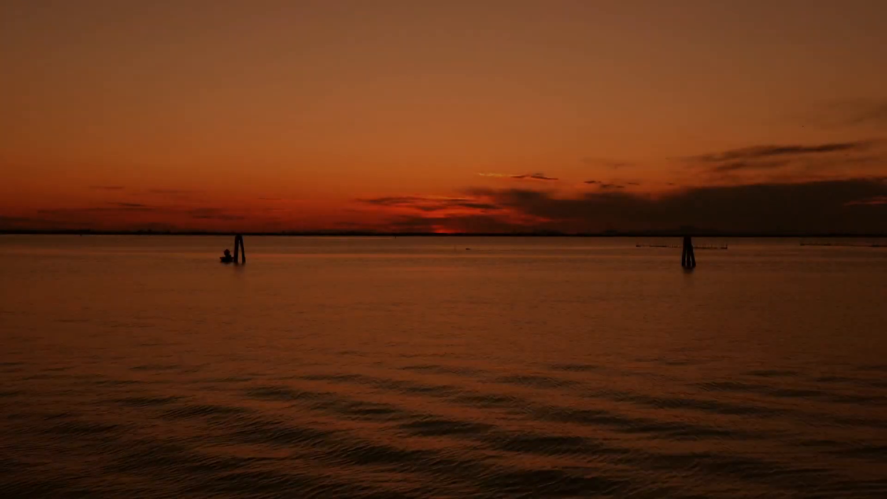